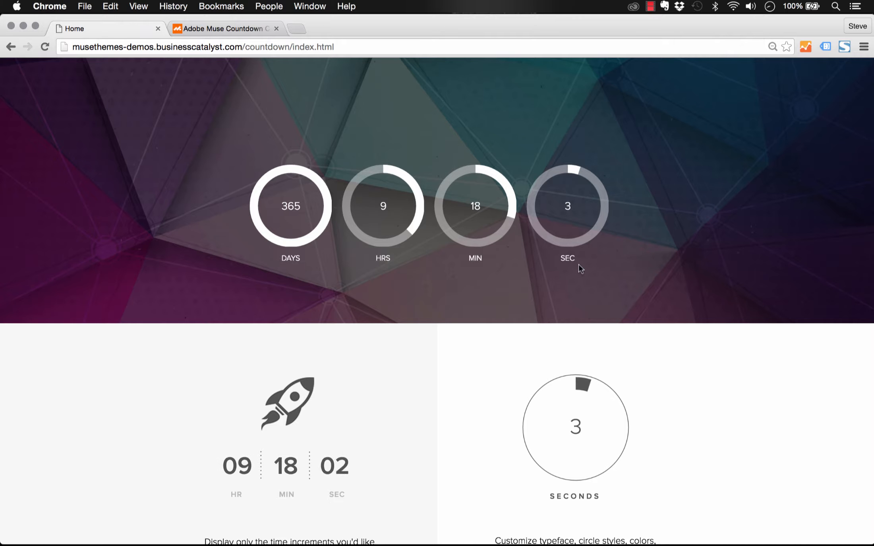
Download the Countdown Clock 2.0 widget from its product page and open the downloaded .mulib file in Adobe Muse.
scroll(579, 264, "down", 3)
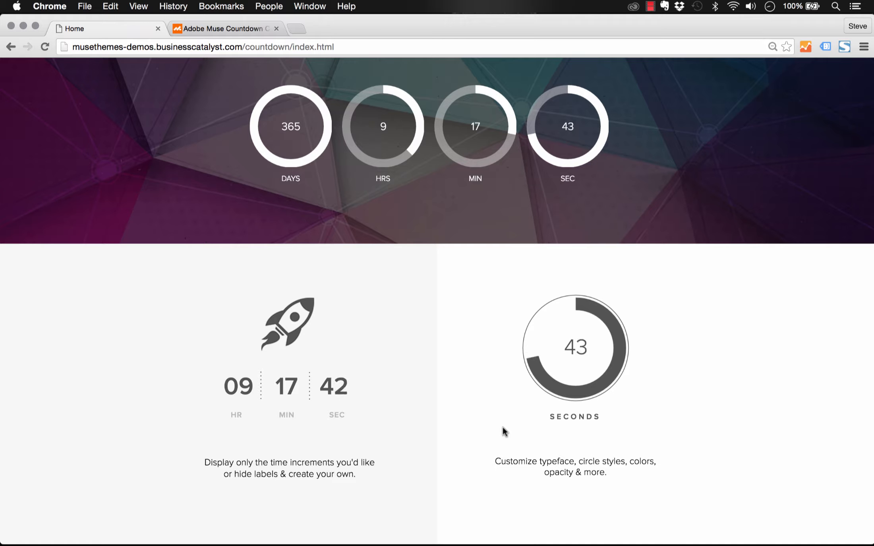
left_click(250, 30)
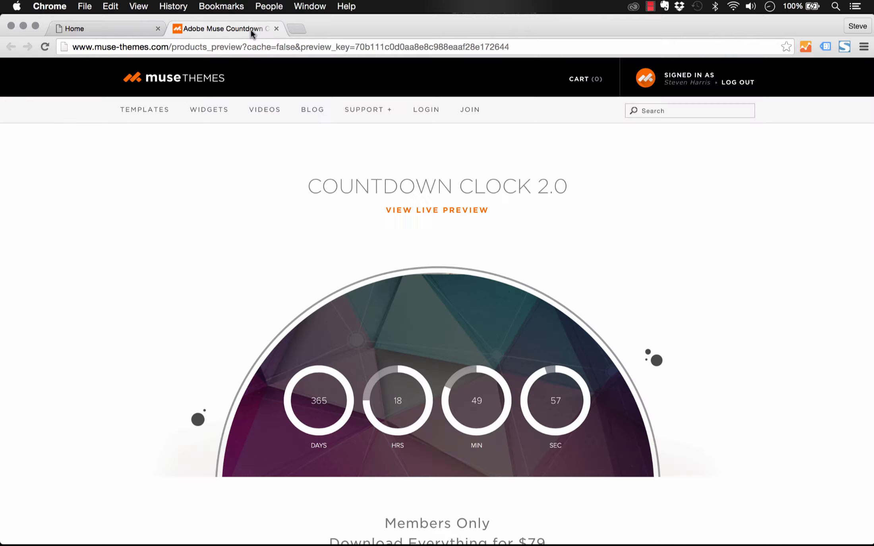
scroll(495, 290, "down", 4)
left_click(440, 383)
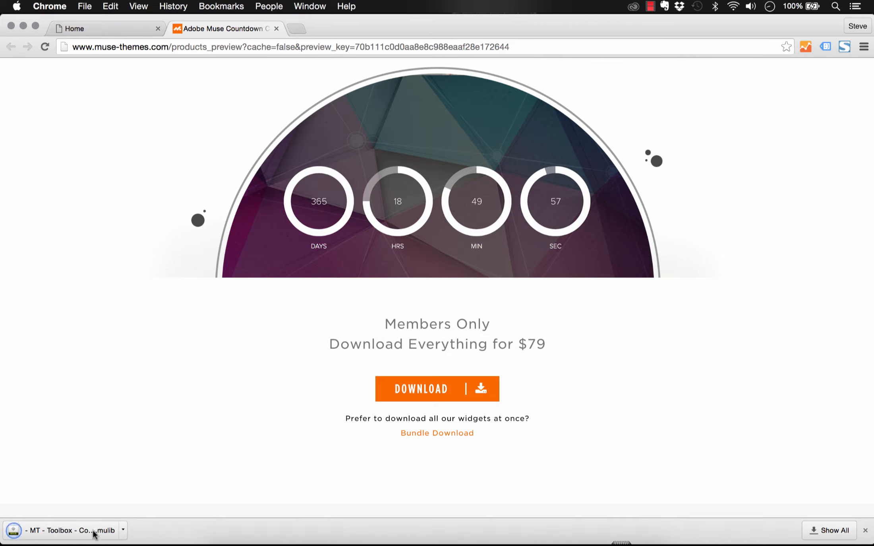
left_click(64, 530)
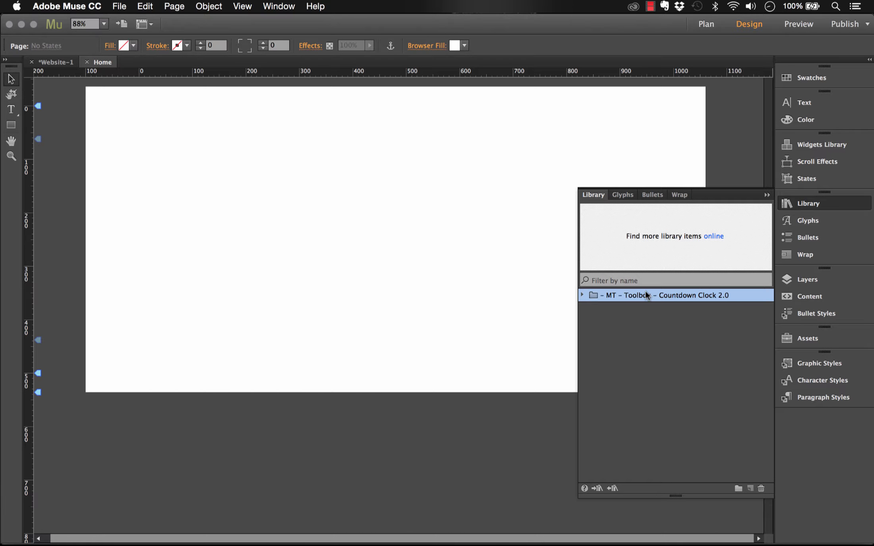
Place the Text Countdown Clock from the Countdown Clock 2.0 library folder onto the Home page and close the library.
left_click(582, 295)
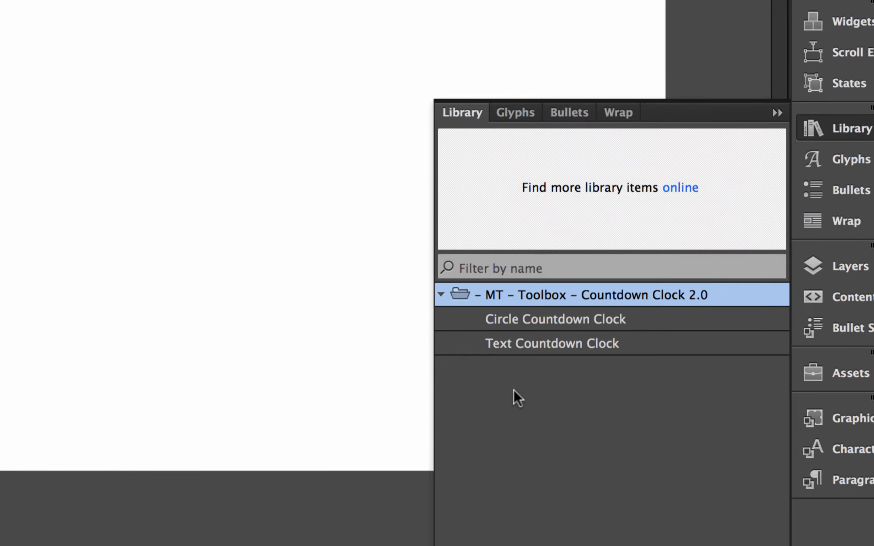
left_click(520, 318)
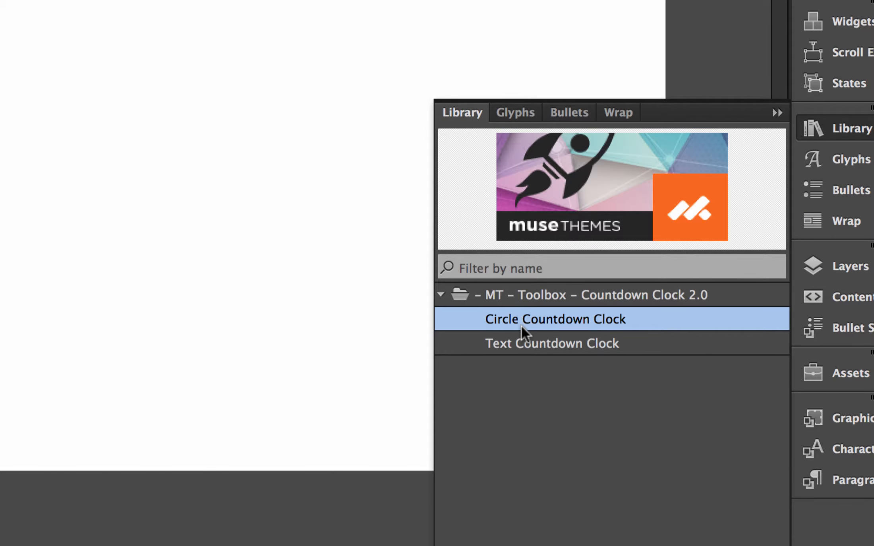
left_click(521, 342)
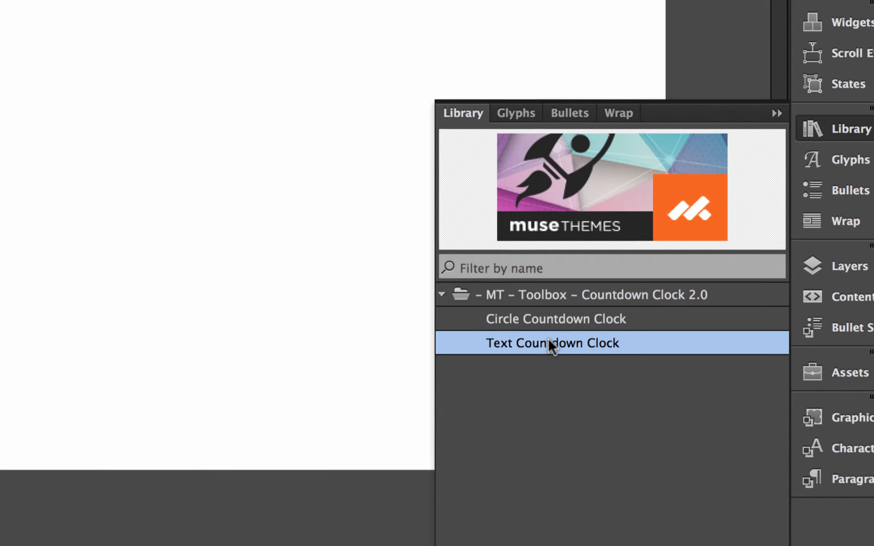
left_click_drag(640, 319, 195, 166)
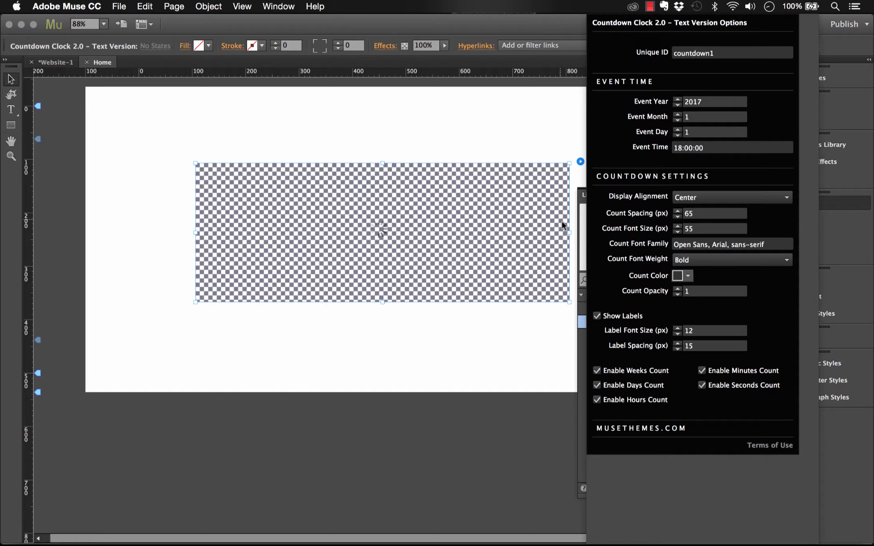
left_click(543, 328)
left_click(768, 195)
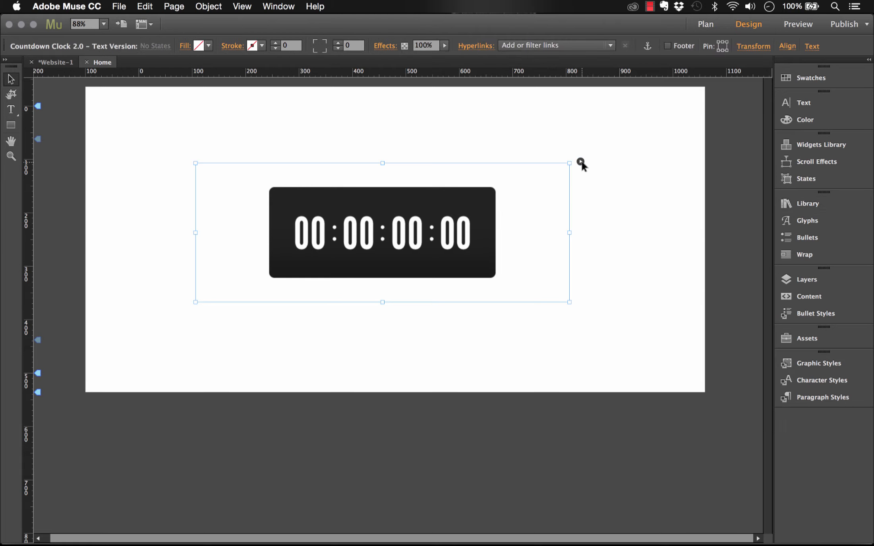
Review the text clock's display alignment choices and preview the page in the browser.
left_click(581, 162)
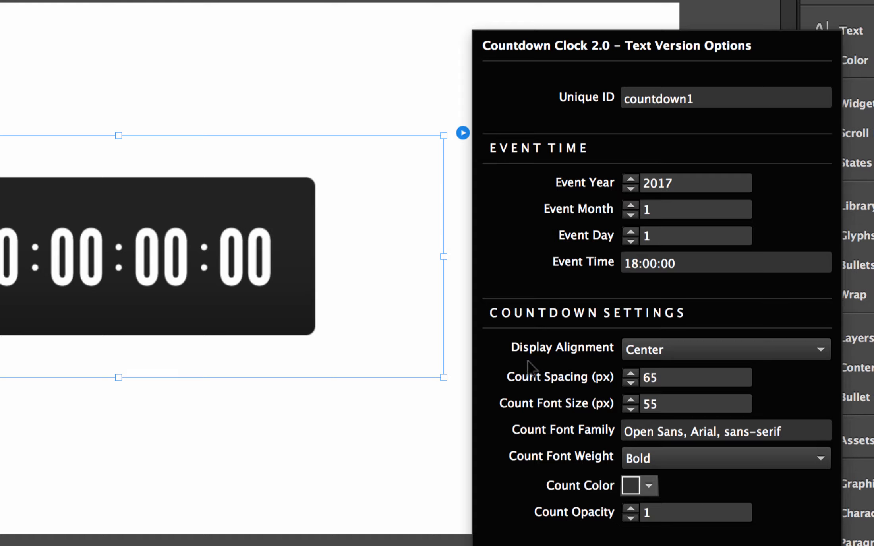
left_click(652, 356)
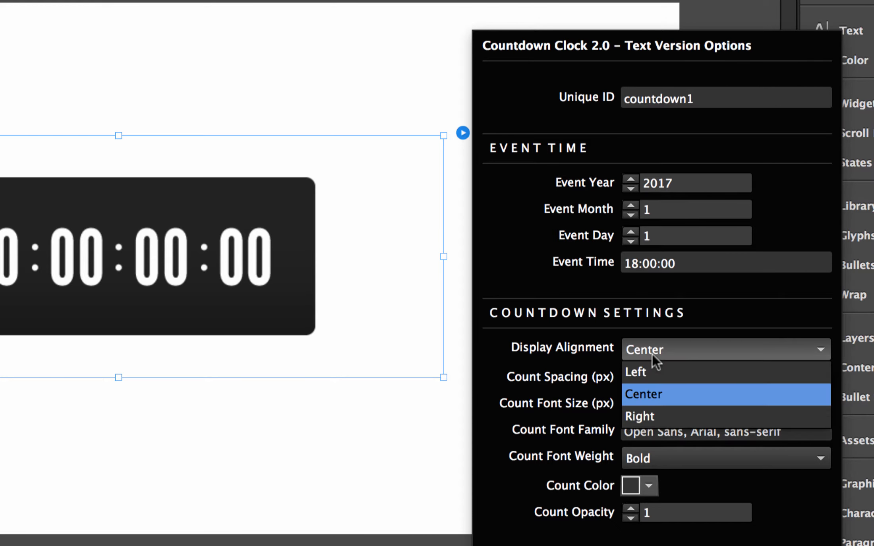
left_click(656, 351)
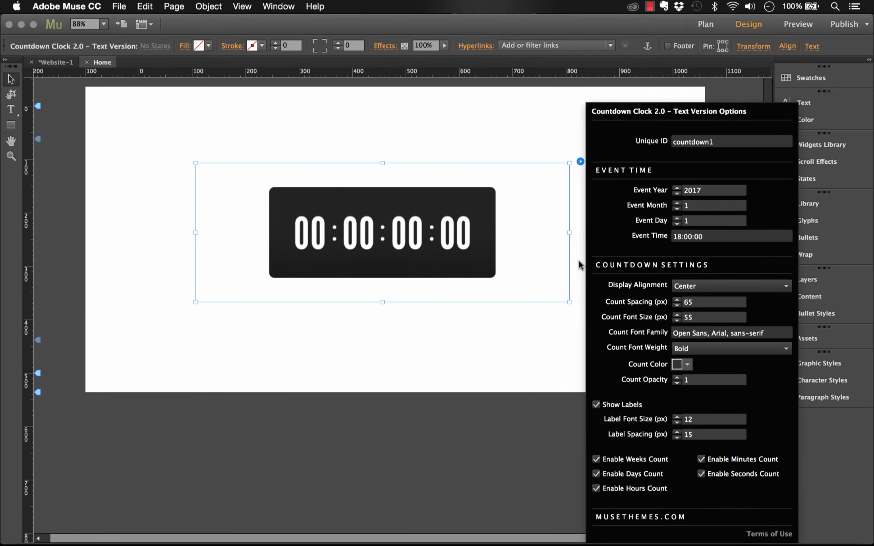
left_click(475, 134)
left_click(120, 6)
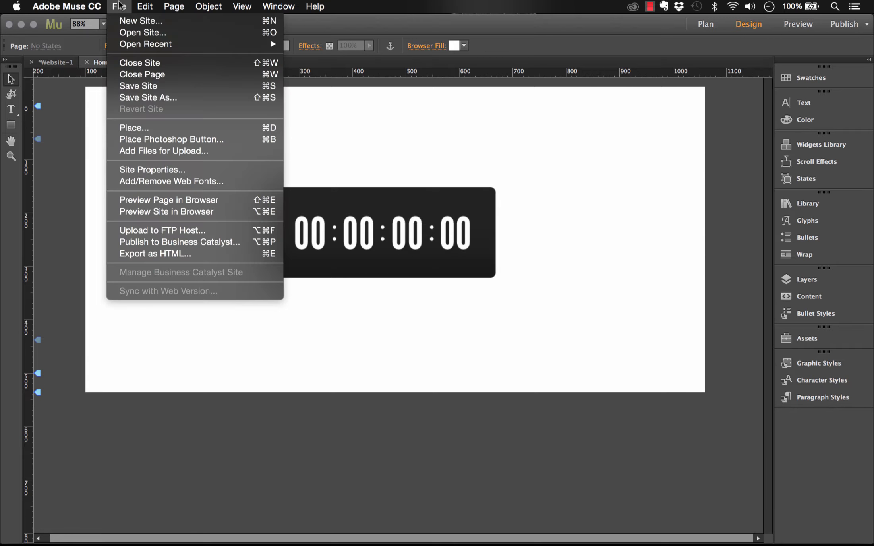
left_click(170, 202)
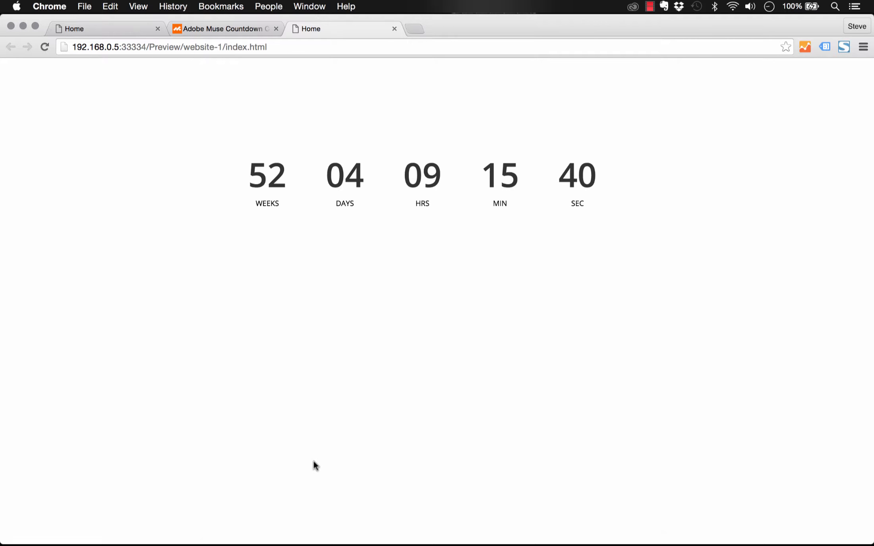
Switch back to Adobe Muse and set the text clock's display alignment to Left.
left_click(304, 528)
left_click(562, 252)
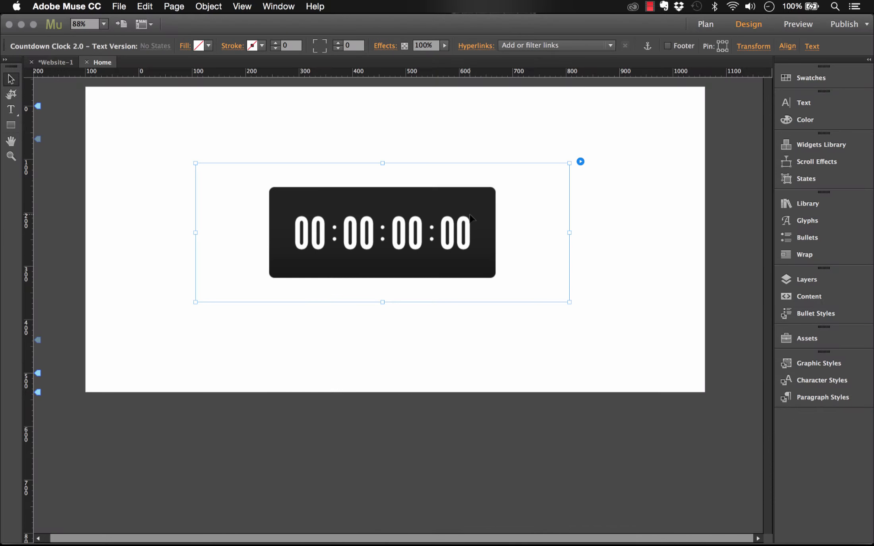
left_click(579, 162)
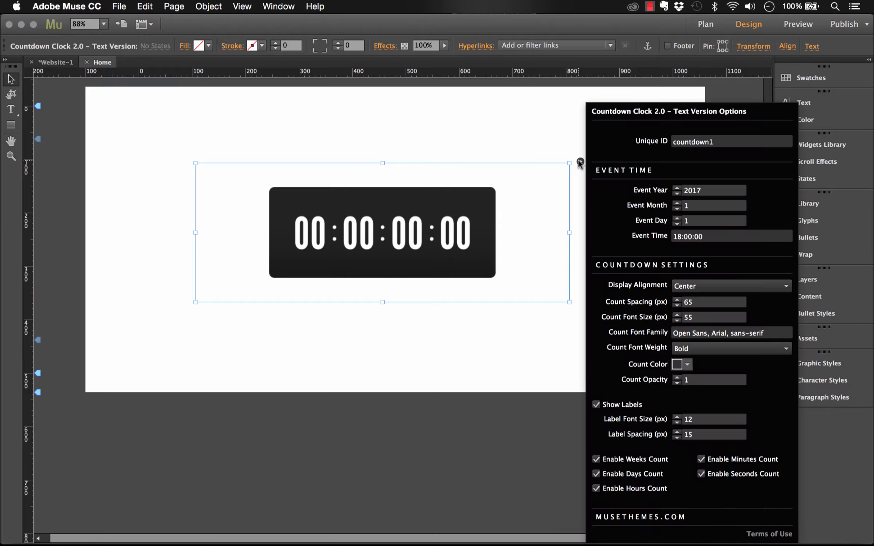
left_click(695, 286)
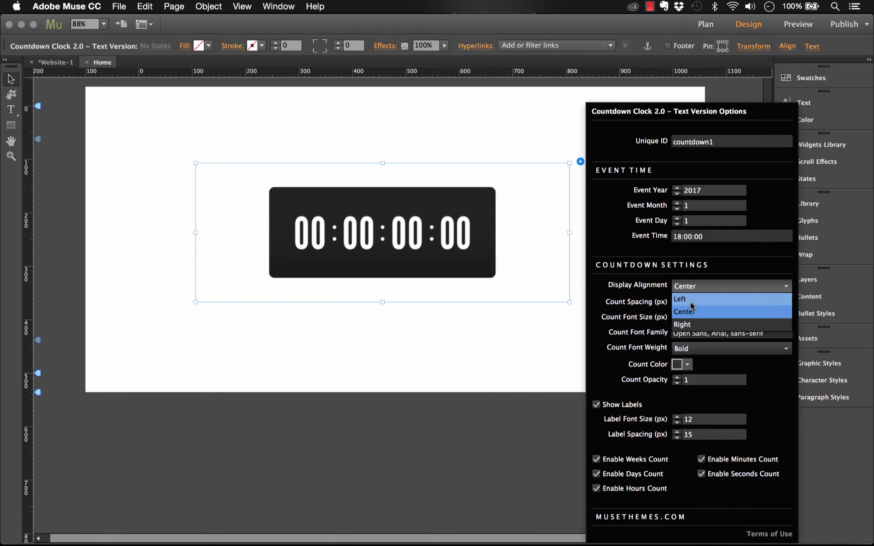
left_click(693, 296)
Preview the page with the left-aligned clock in the browser.
left_click(235, 121)
left_click(119, 7)
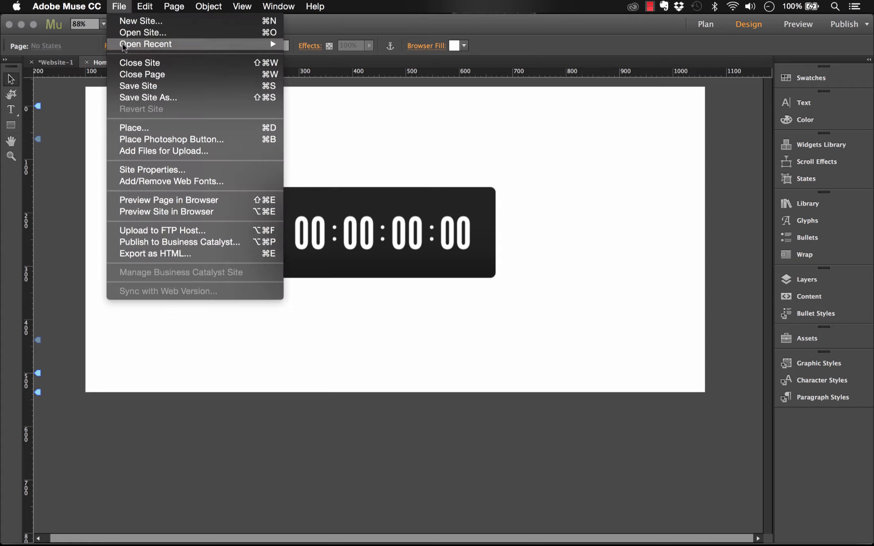
left_click(148, 202)
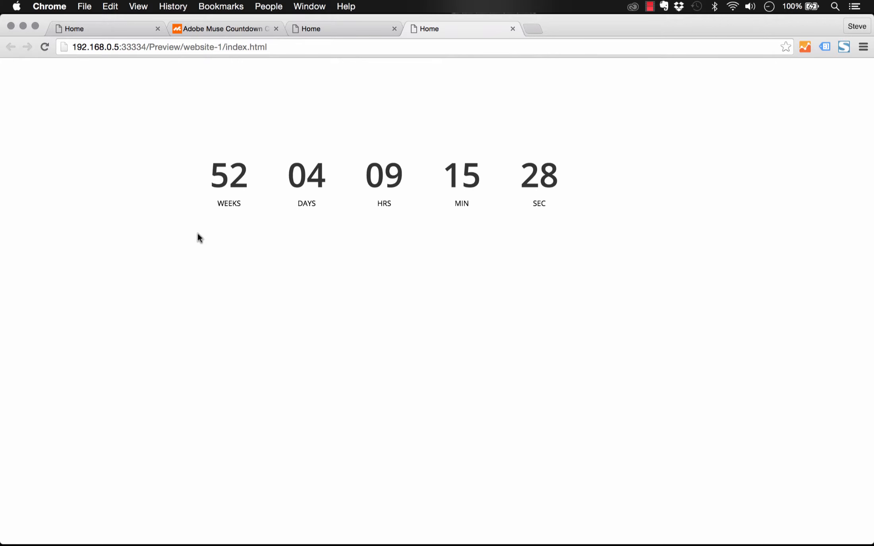
Switch back to Adobe Muse and resize the text clock's frame into a tall, narrow column.
mouse_move(263, 544)
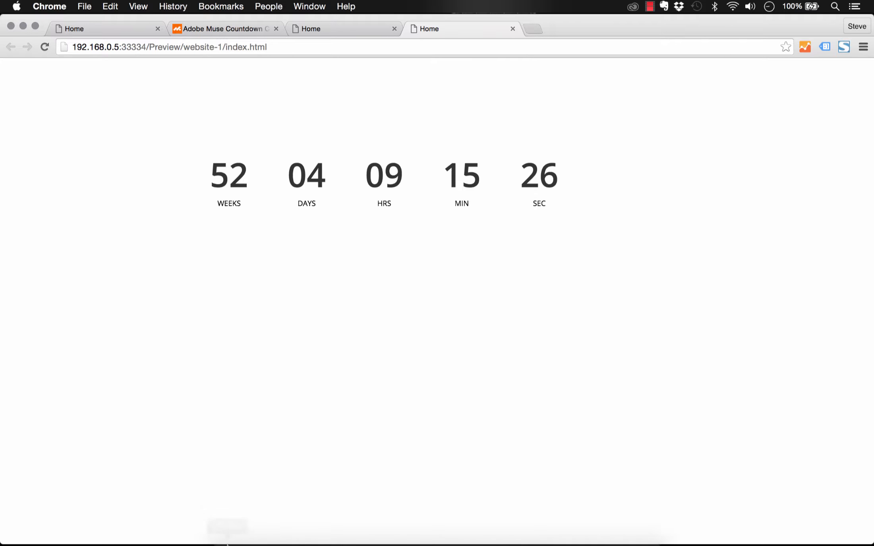
left_click(304, 528)
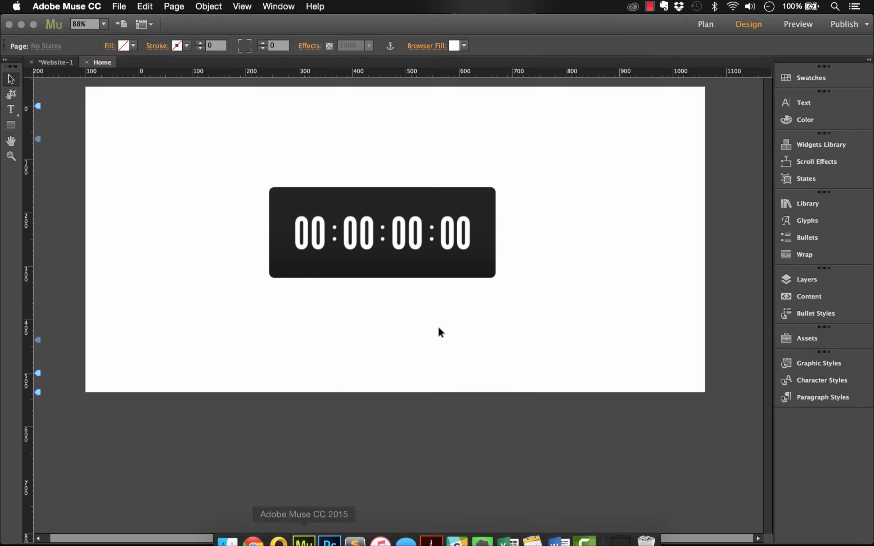
left_click(499, 245)
left_click_drag(570, 302, 231, 445)
Preview the page with the narrowed clock frame in the browser.
left_click(129, 138)
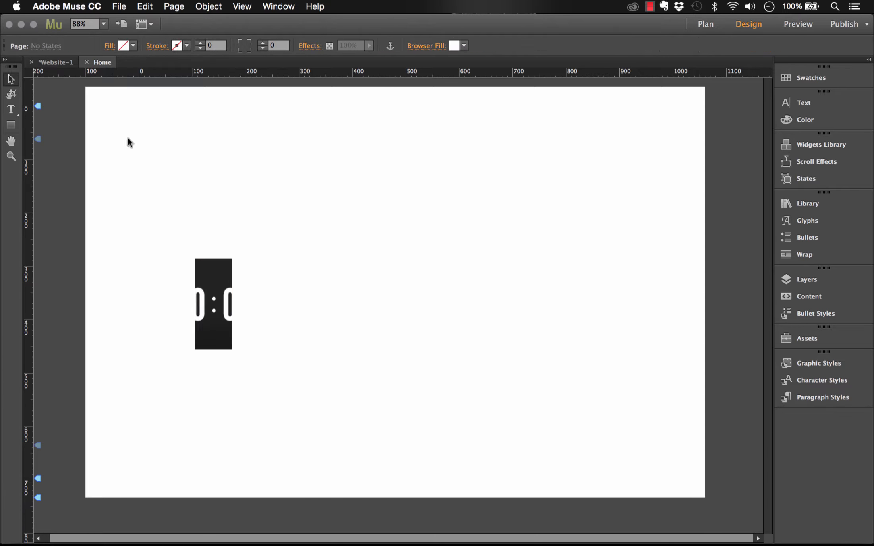
left_click(119, 6)
left_click(187, 200)
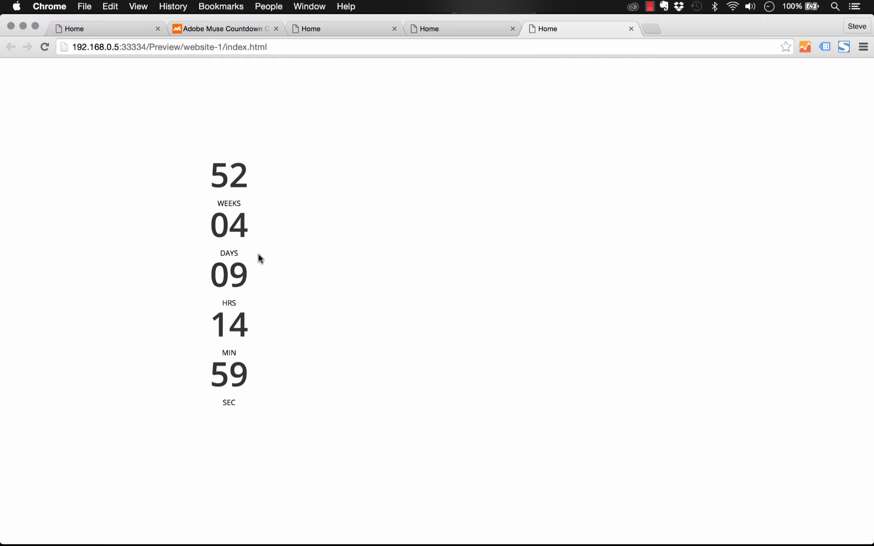
Return to Adobe Muse, widen the clock's frame to most of the page width, and center it horizontally on the page.
left_click(304, 532)
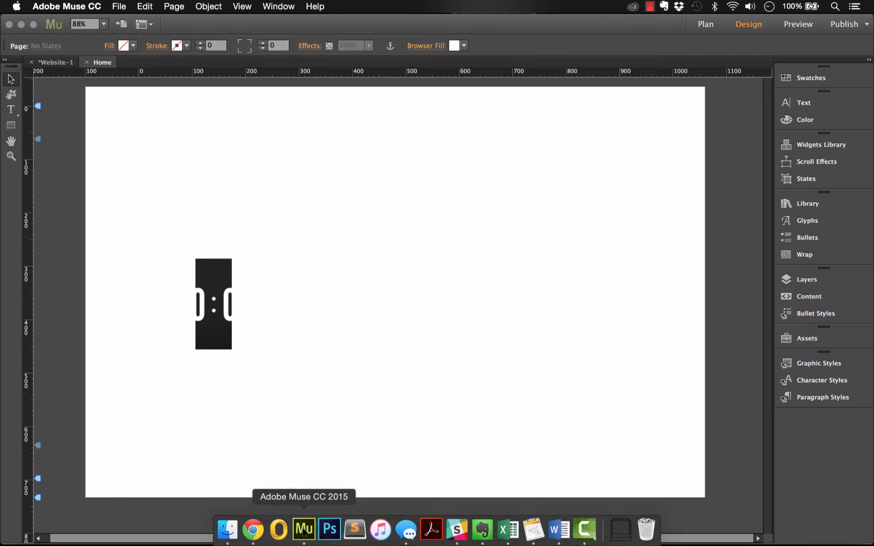
left_click(208, 318)
left_click_drag(238, 444, 634, 335)
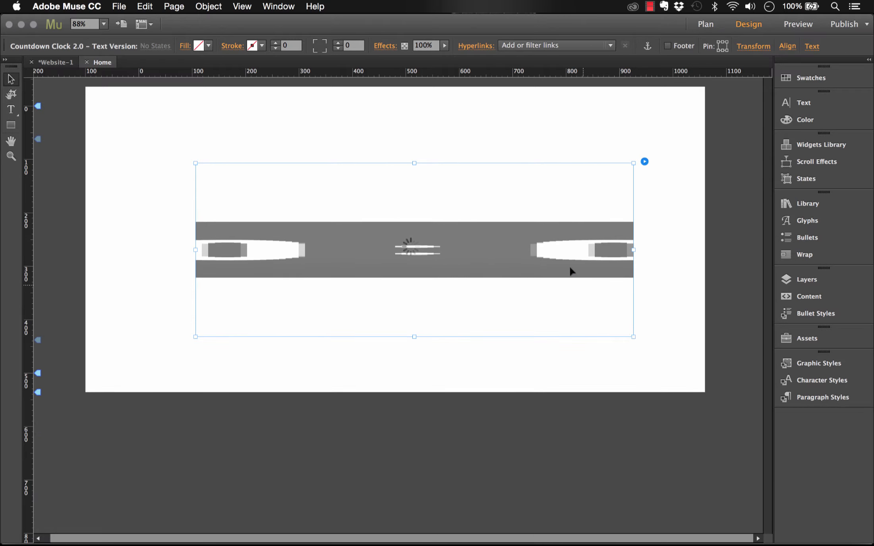
left_click_drag(555, 277, 551, 277)
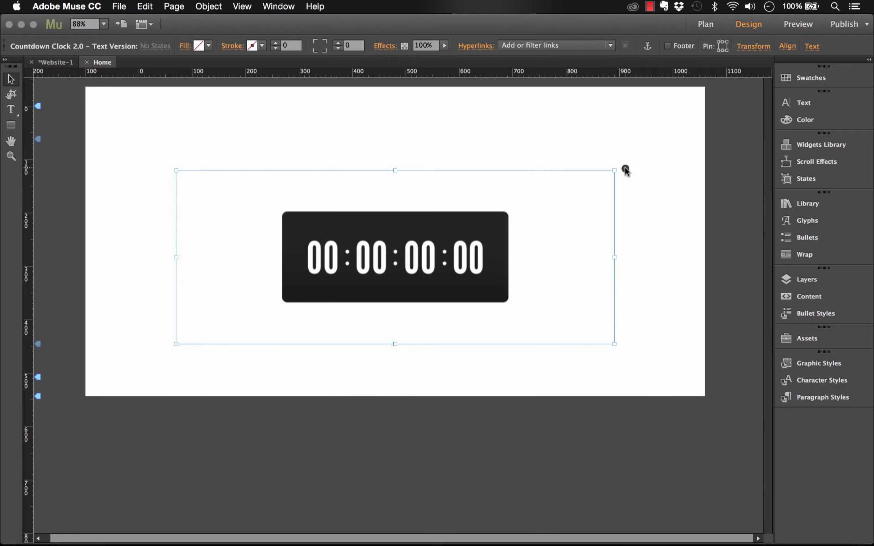
Set the text clock's count spacing to 30 px.
left_click(626, 169)
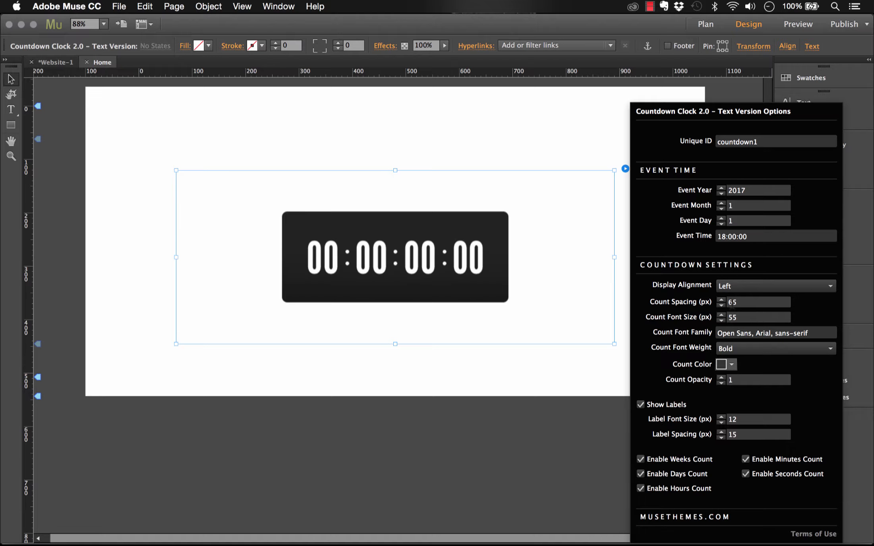
double_click(732, 303)
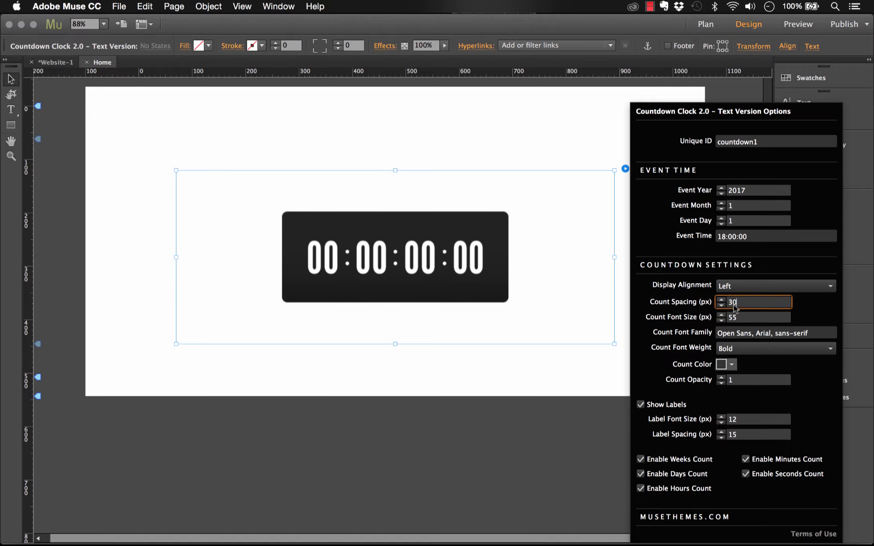
key("Return")
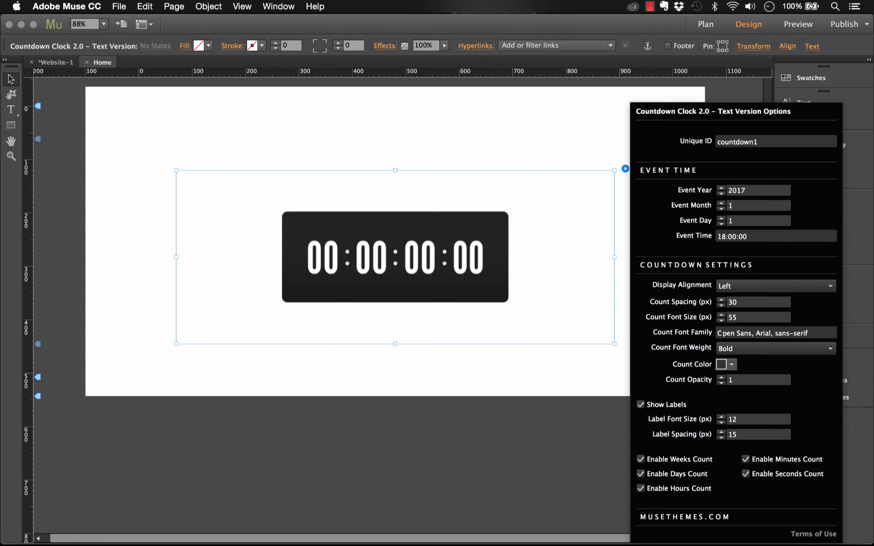
Check the count font weight choices and set the text clock's count color to hex FA6900.
left_click(732, 348)
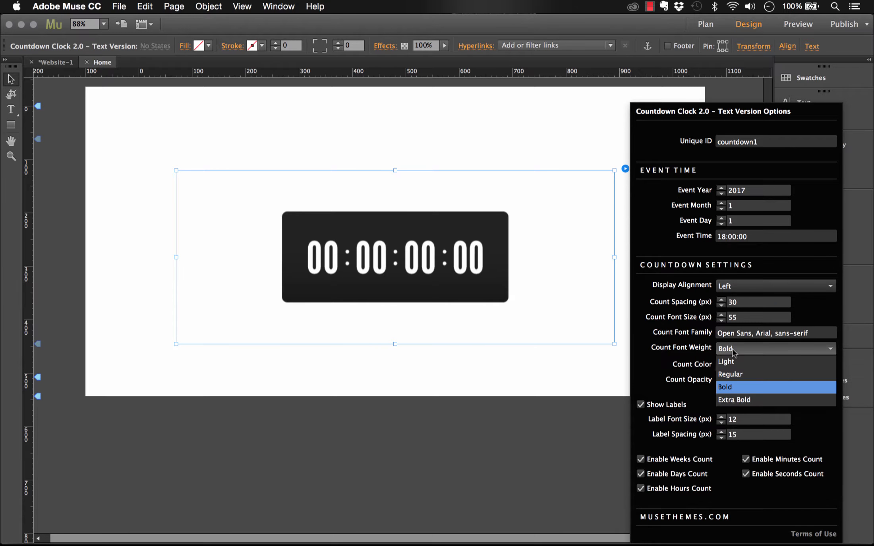
left_click(732, 348)
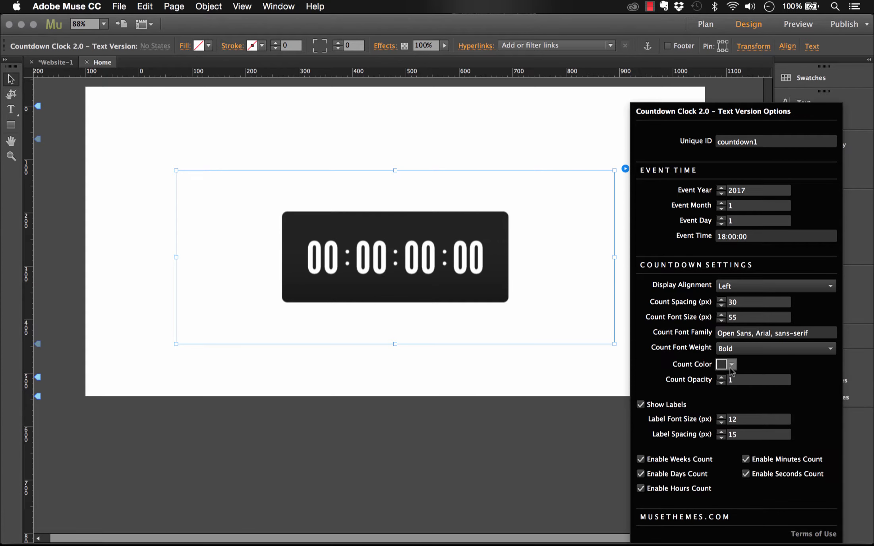
left_click(731, 365)
left_click(838, 384)
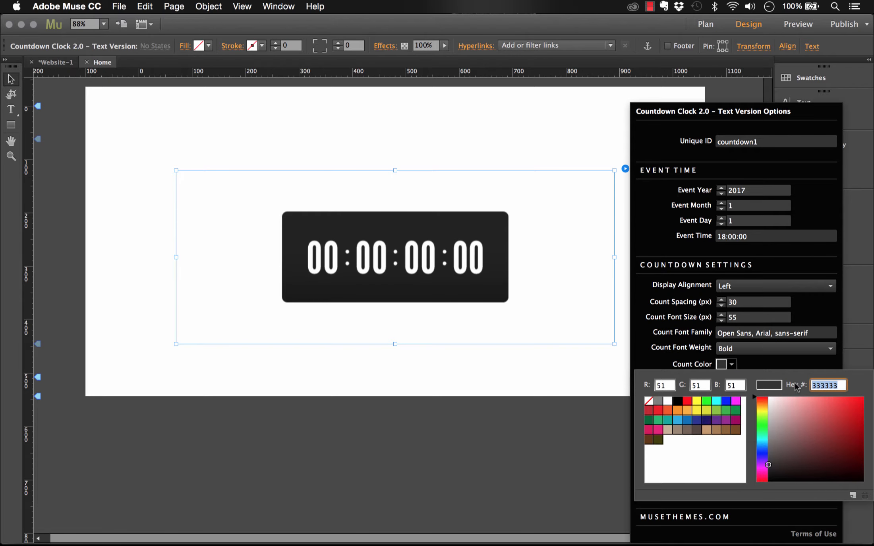
type("FA6900")
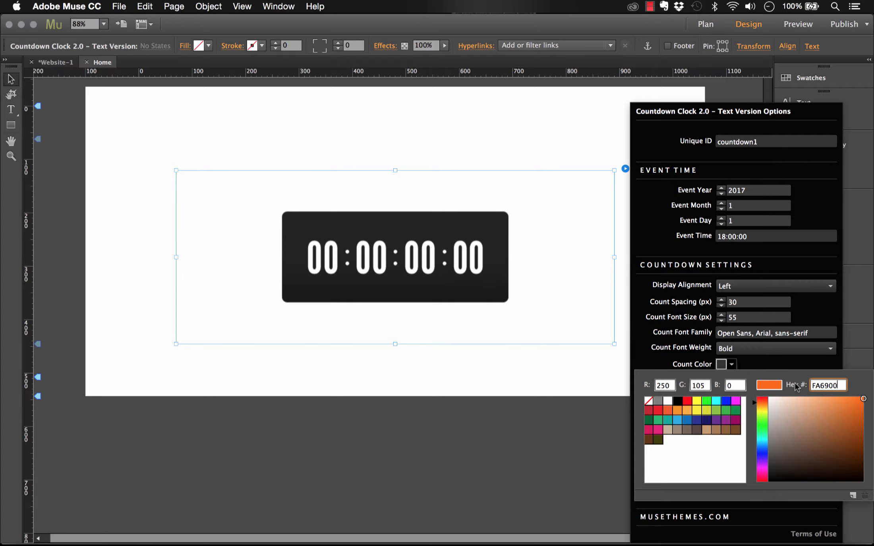
left_click(721, 363)
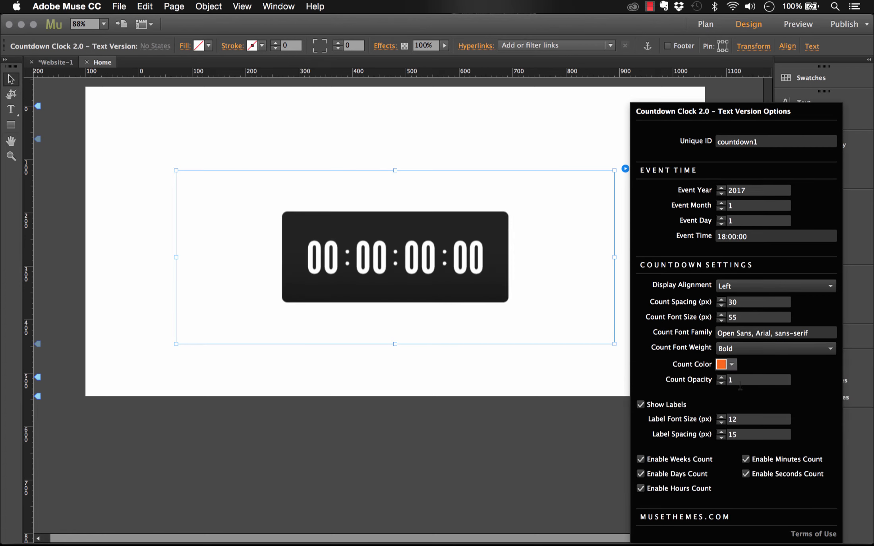
Check the count color swatches, hide the text clock's labels, and disable its weeks count.
left_click(732, 365)
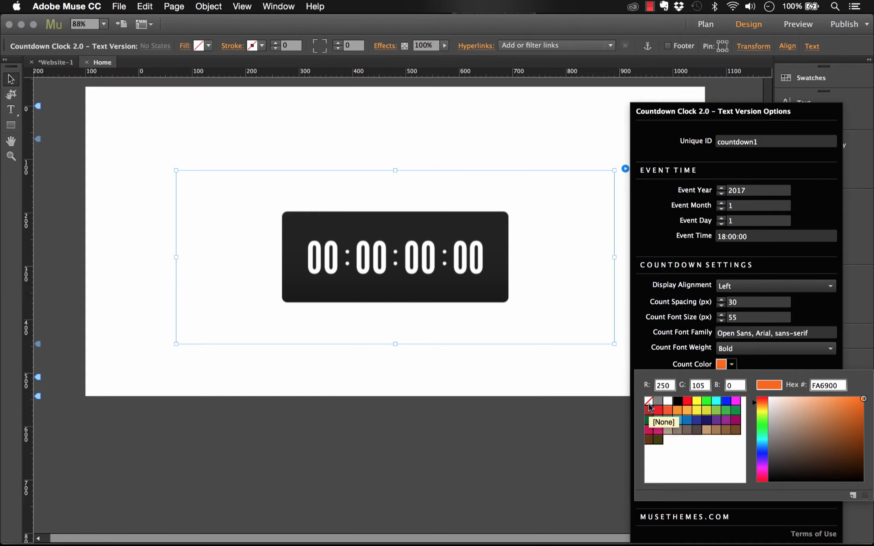
left_click(664, 364)
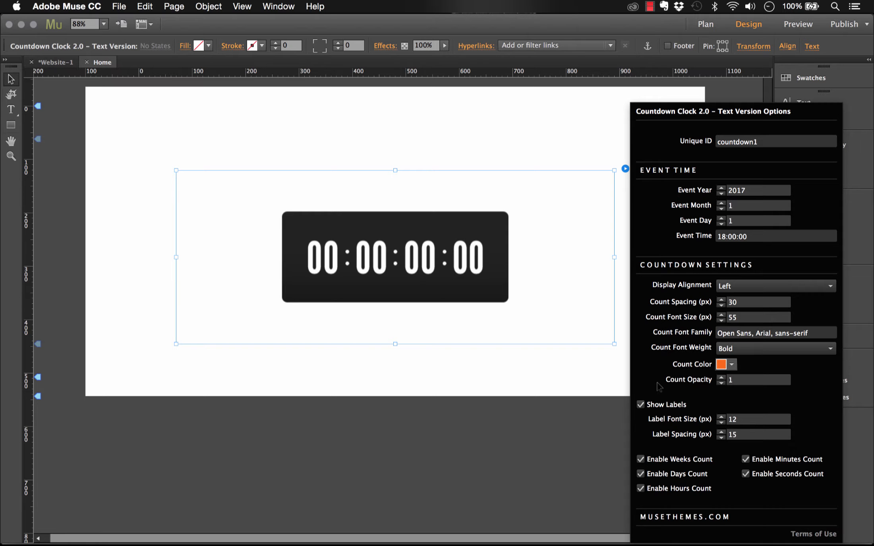
left_click(641, 404)
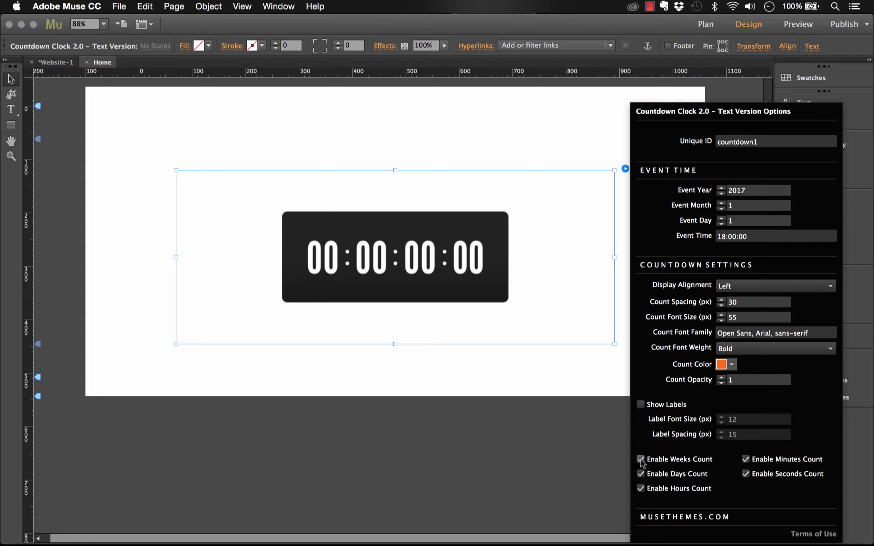
left_click(495, 386)
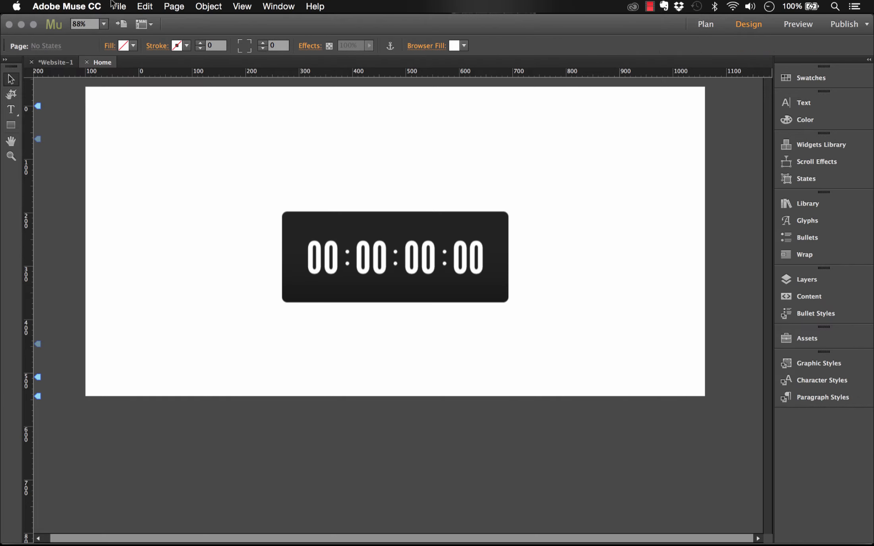
Preview the page with the label-free text clock in the browser and compare it with the MuseThemes demo page.
left_click(118, 6)
left_click(191, 199)
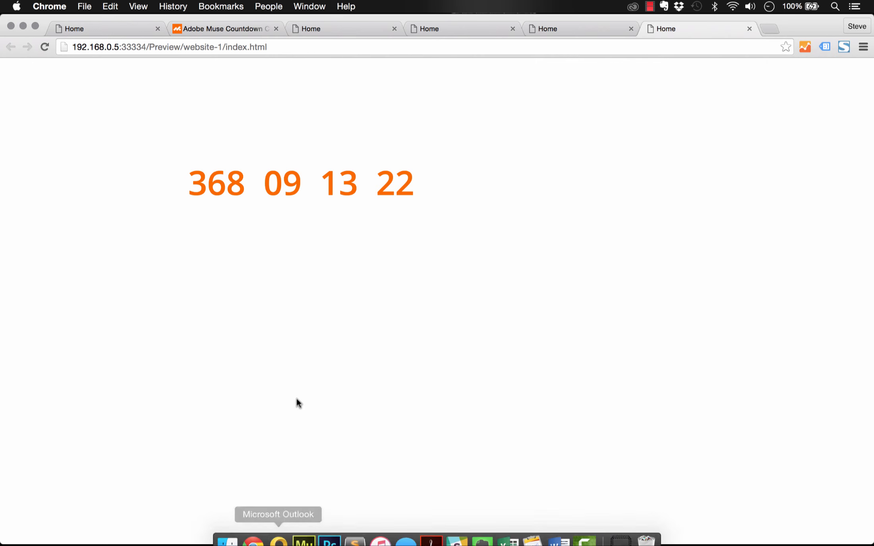
left_click(128, 33)
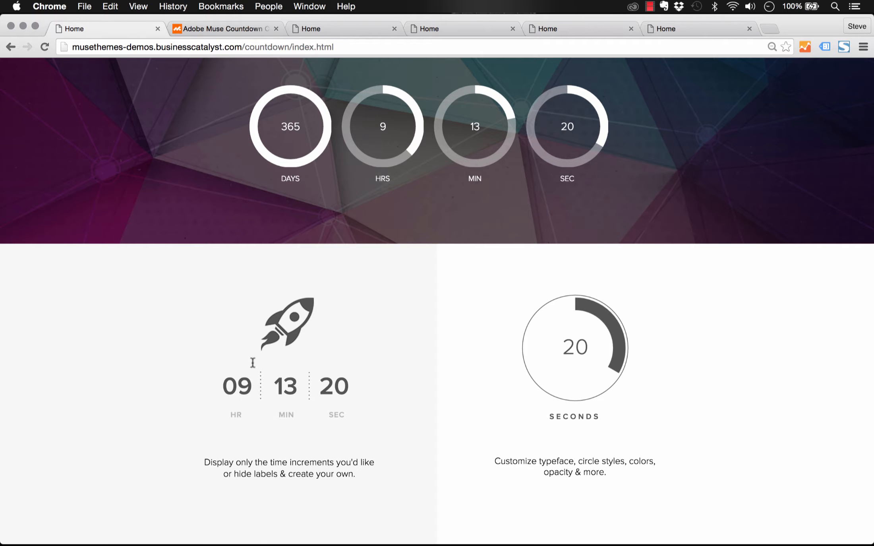
scroll(313, 406, "down", 1)
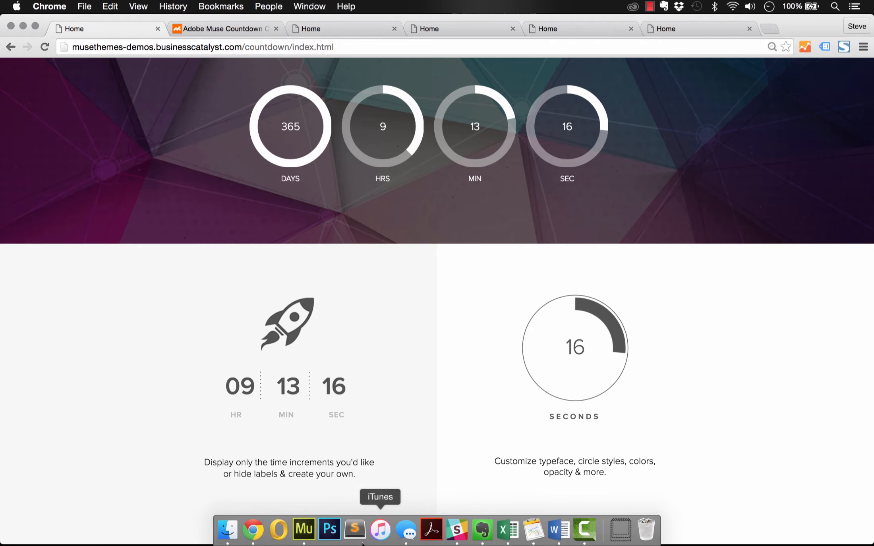
Return to Adobe Muse and delete the text countdown clock from the page.
left_click(304, 539)
left_click(340, 326)
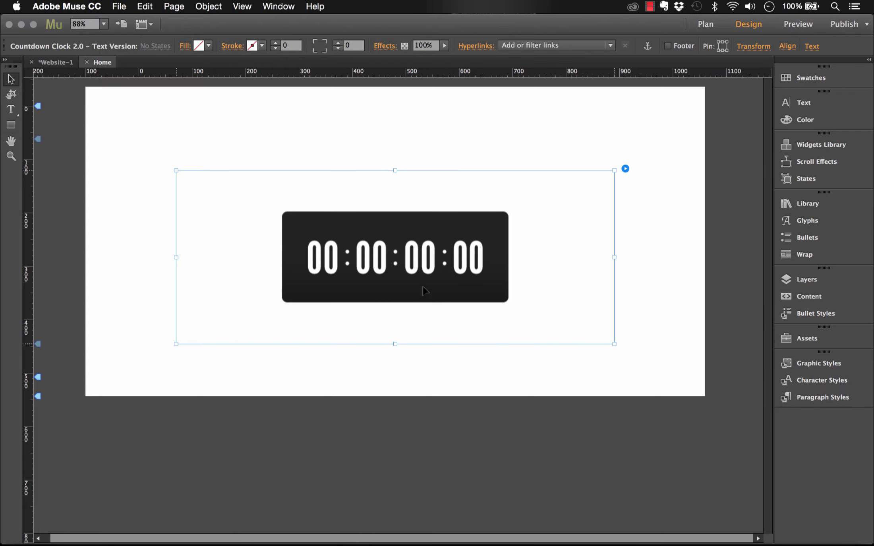
key("Delete")
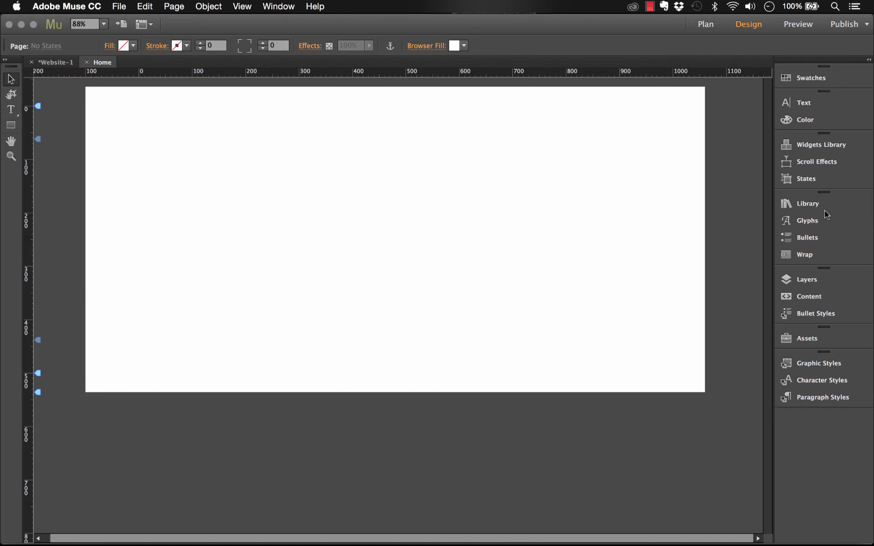
Place the Circle Countdown Clock from the MT Toolbox Countdown Clock 2.0 library near the middle of the page.
left_click(809, 203)
left_click(653, 308)
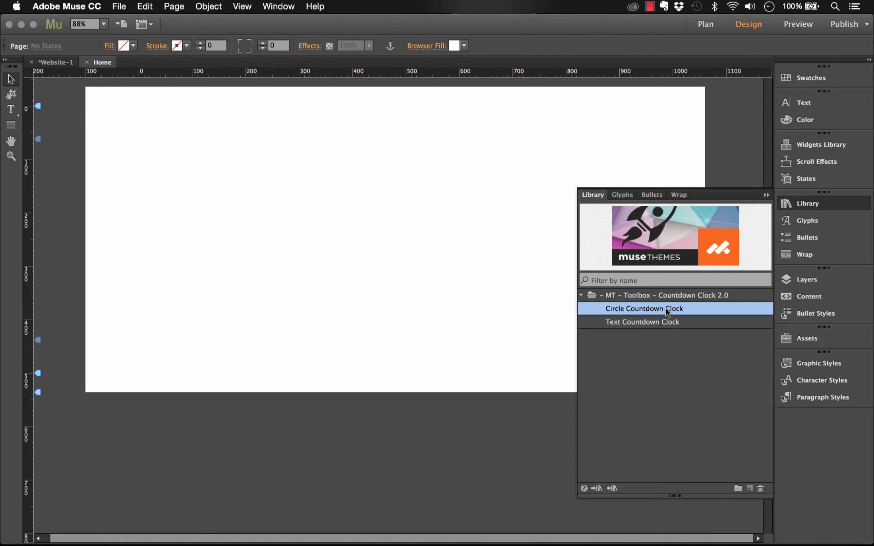
left_click_drag(669, 308, 187, 179)
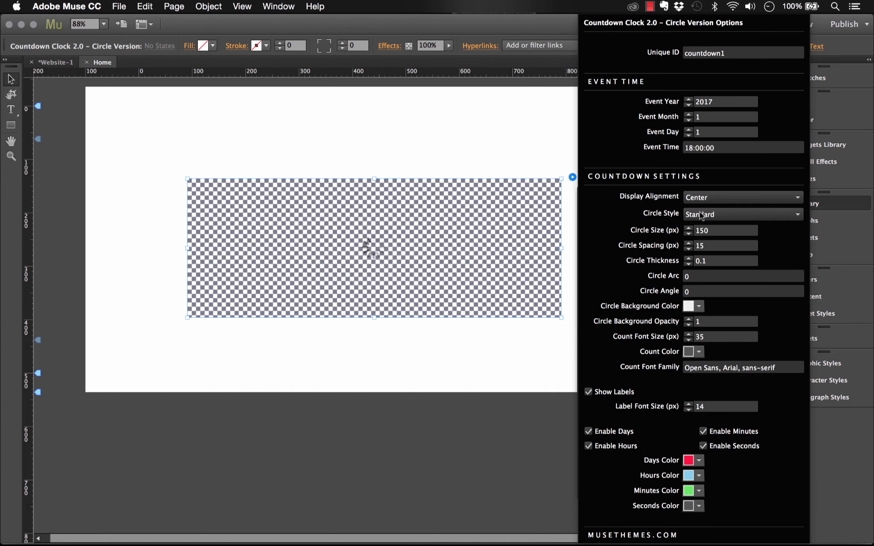
left_click(472, 166)
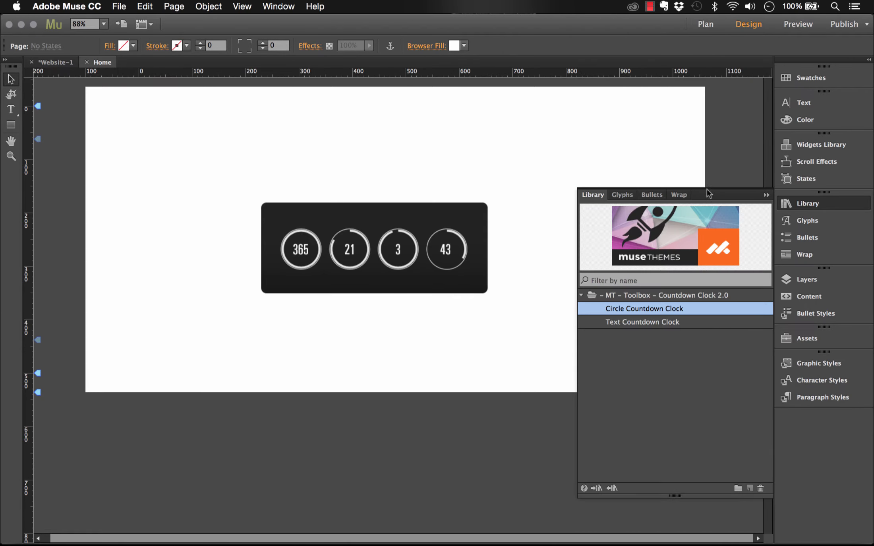
left_click(764, 192)
Check the circle clock's style choices and preview the page with the Standard style in the browser.
left_click(524, 200)
left_click(573, 177)
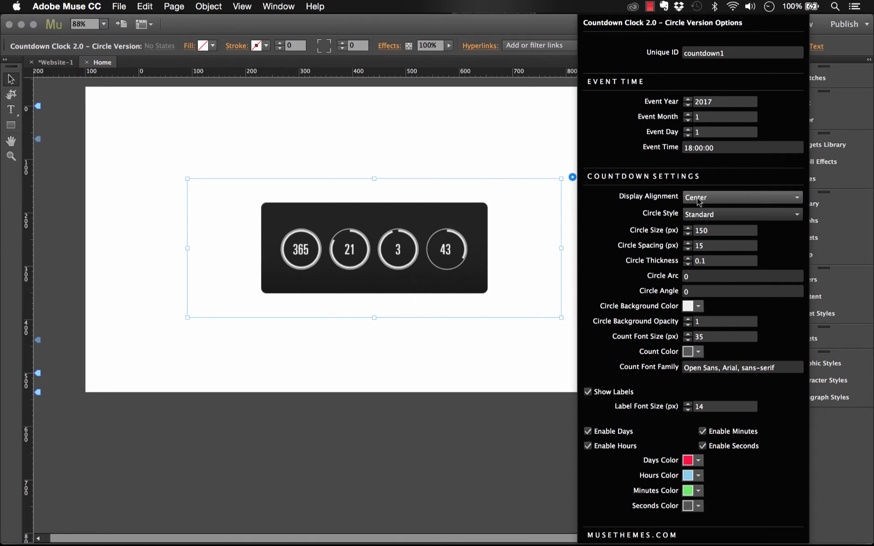
left_click(706, 216)
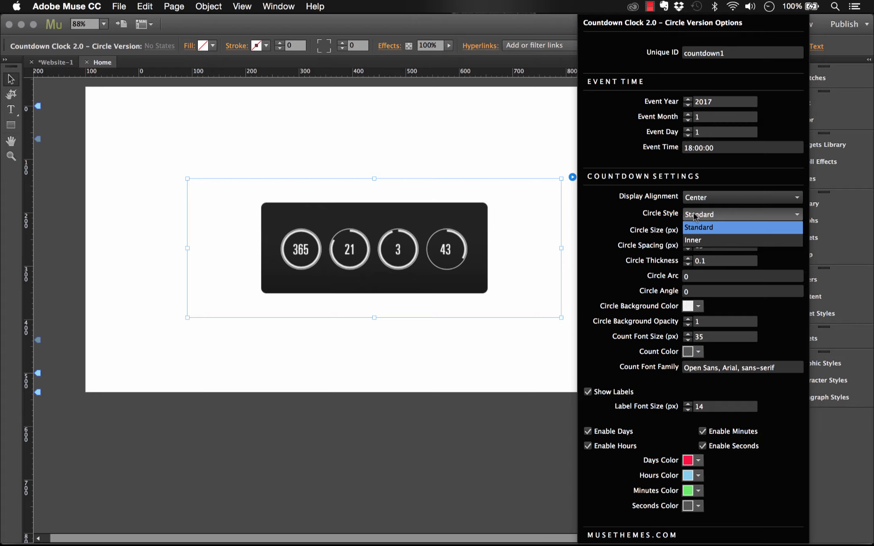
left_click(693, 216)
left_click(392, 115)
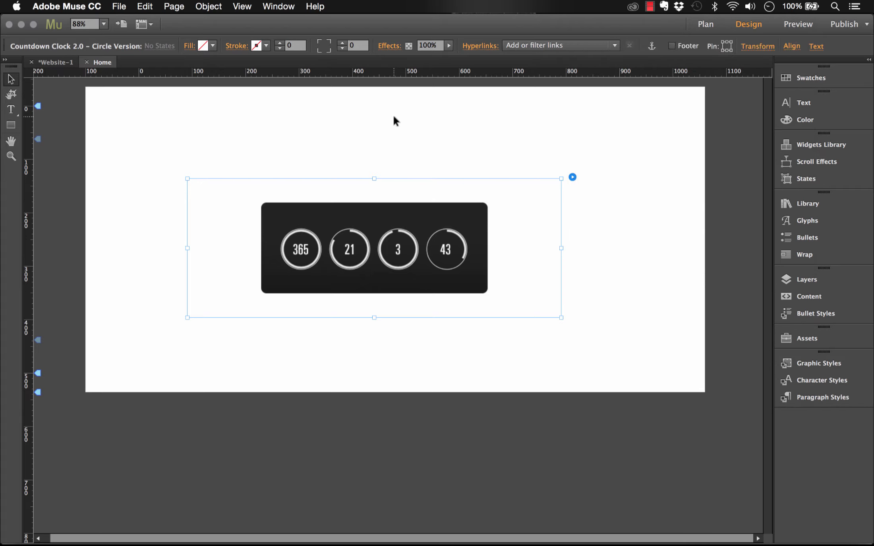
left_click(120, 7)
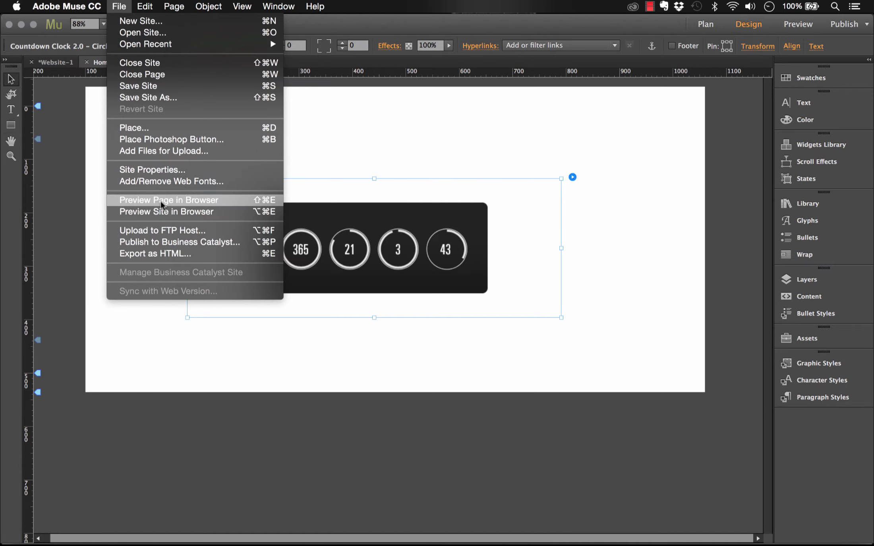
left_click(160, 200)
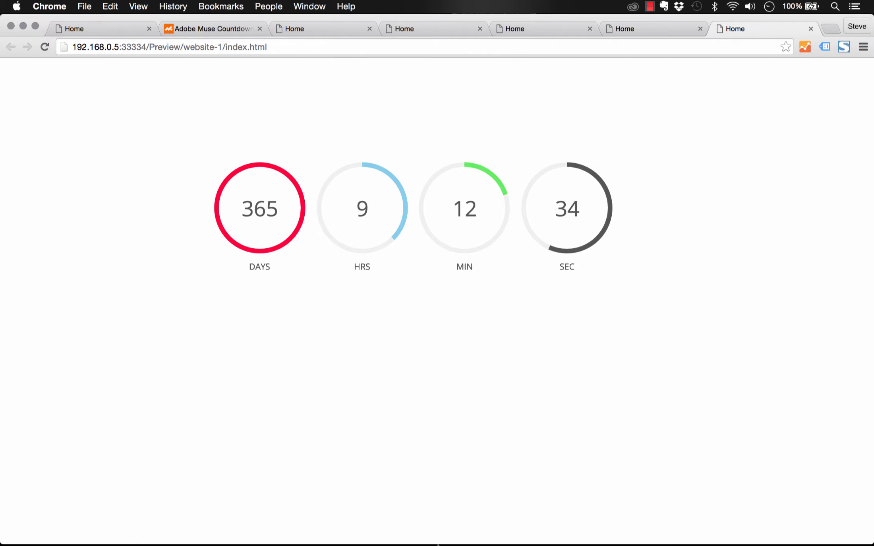
Return to Adobe Muse and set the circle clock's style to Inner.
left_click(308, 527)
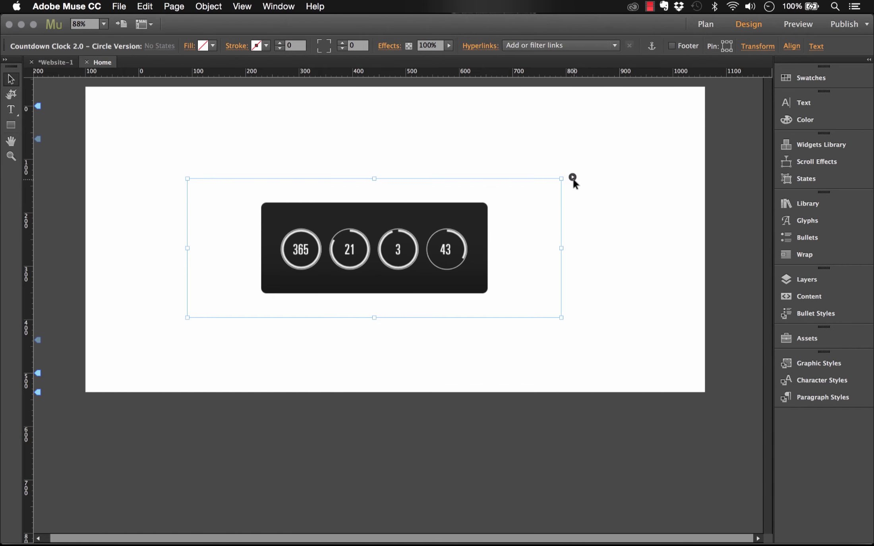
left_click(573, 177)
left_click(715, 214)
left_click(704, 242)
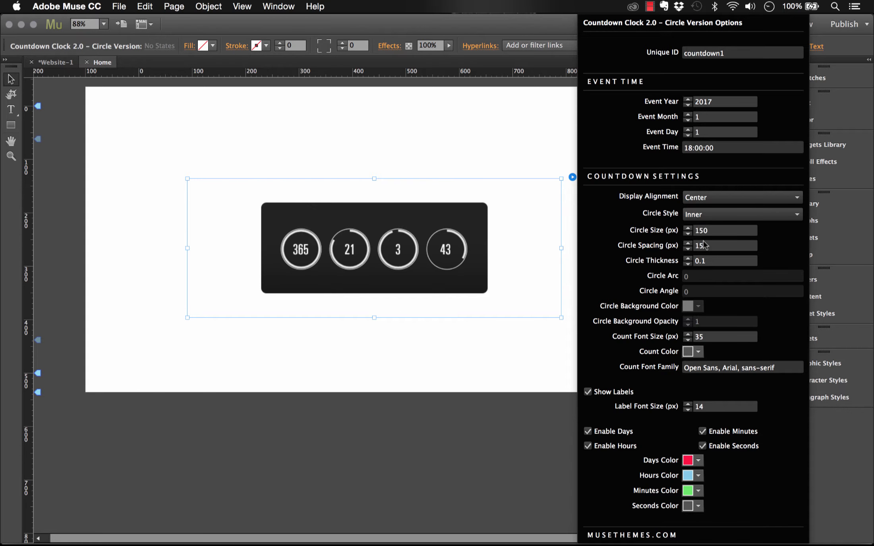
left_click(429, 133)
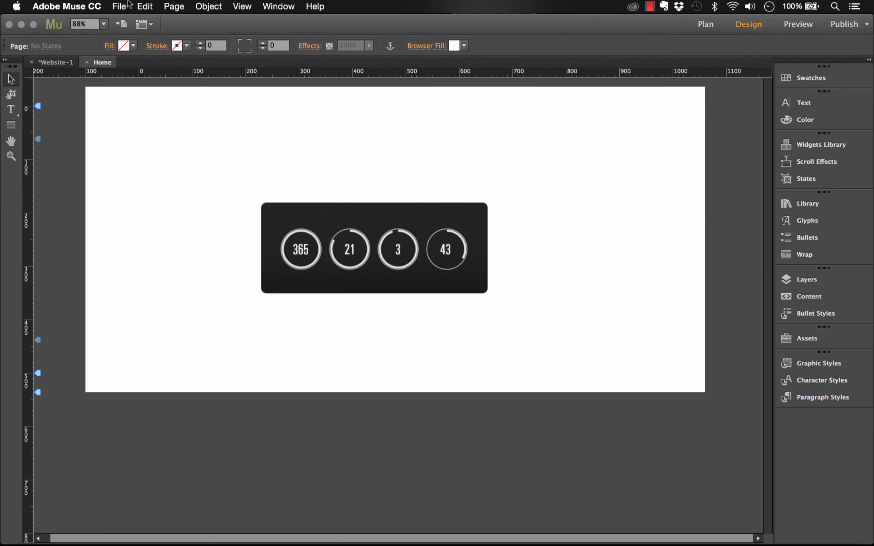
Preview the page with the Inner circle style in the browser and compare it with the MuseThemes demo page.
left_click(127, 5)
left_click(159, 203)
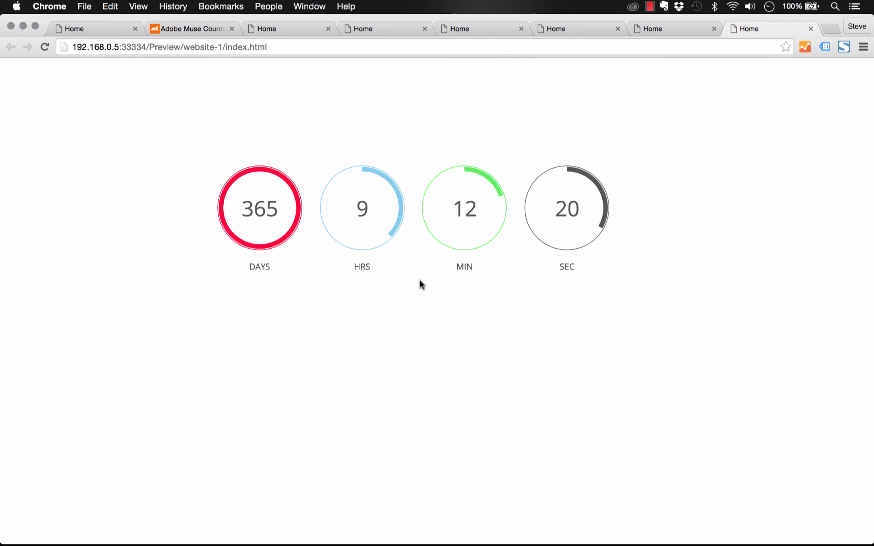
left_click(188, 29)
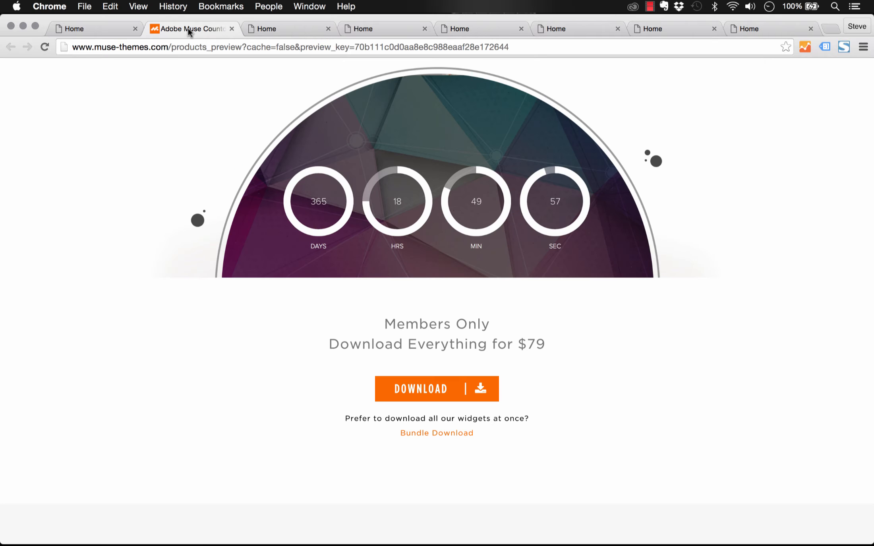
left_click(113, 28)
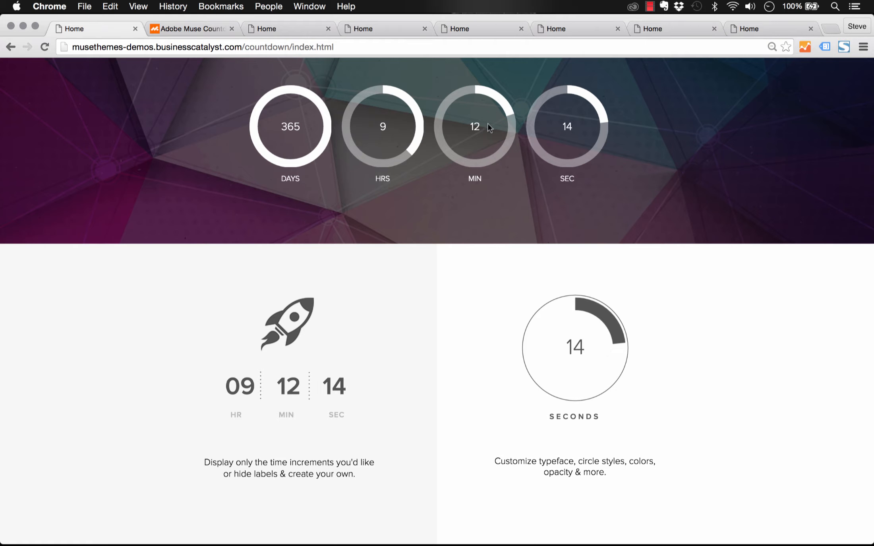
Return to Adobe Muse and set the circle clock's style to Standard.
left_click(305, 530)
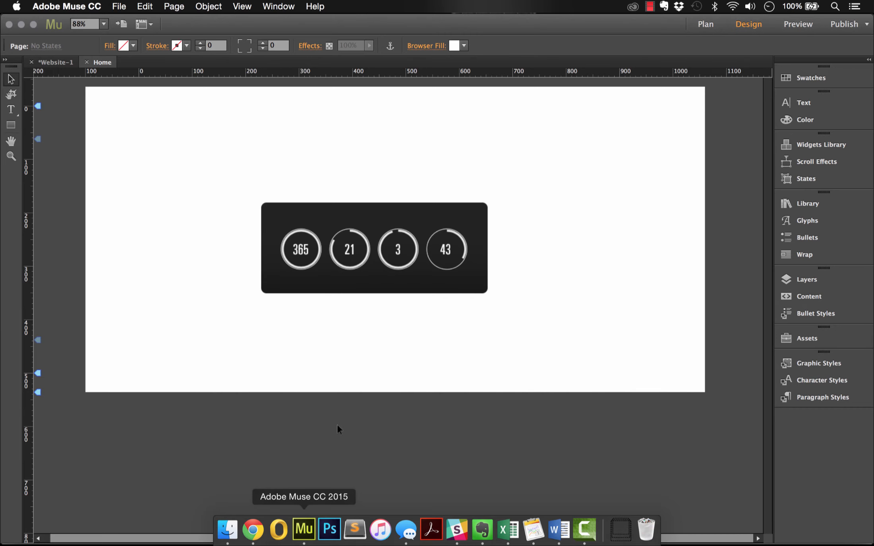
left_click(467, 253)
left_click(573, 177)
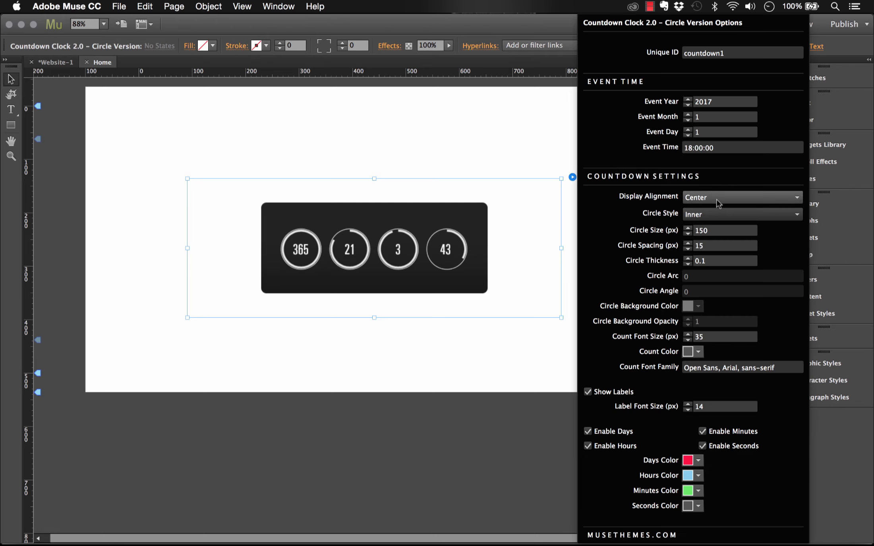
left_click(705, 213)
left_click(701, 231)
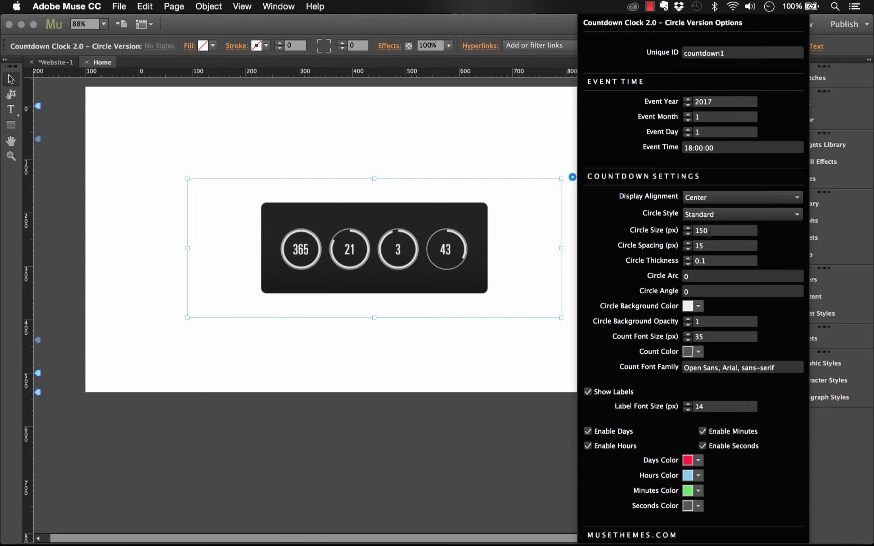
Set the circle spacing to 25 px and widen the clock's frame to most of the page width, centered horizontally.
left_click(709, 232)
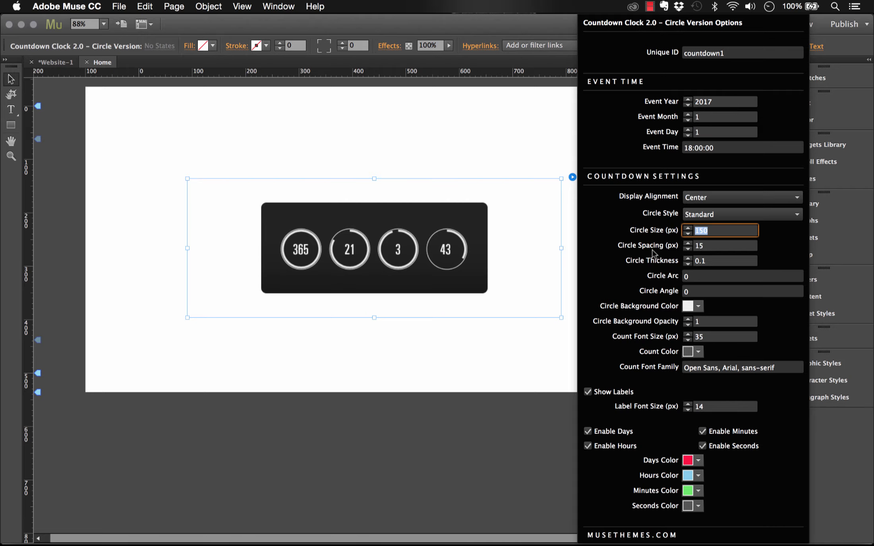
left_click(702, 243)
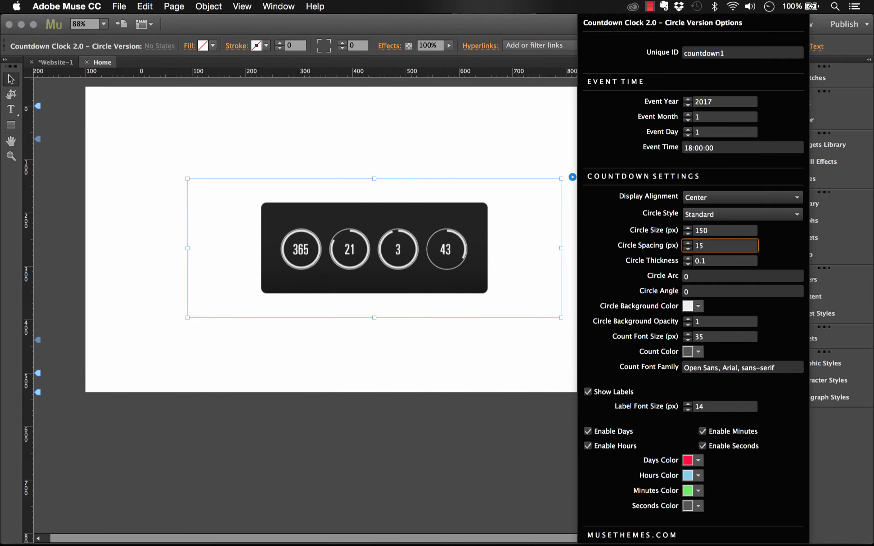
left_click(406, 137)
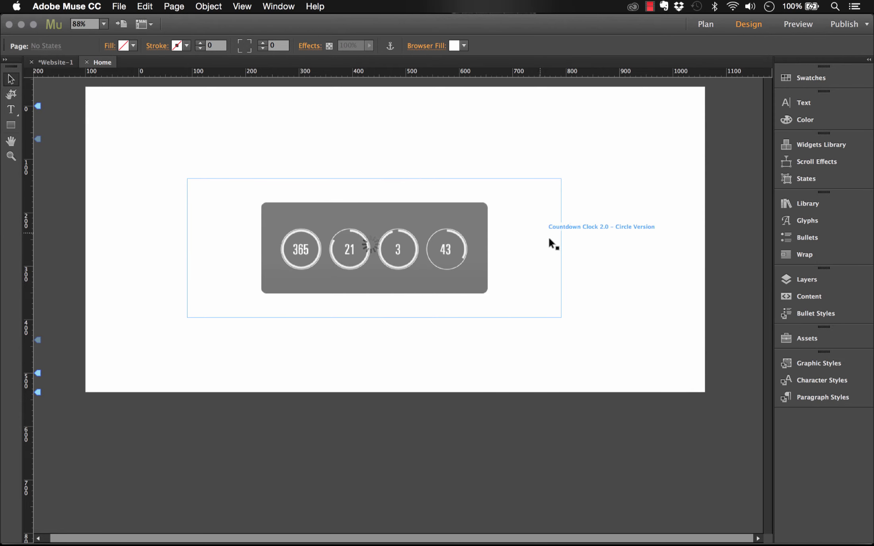
left_click_drag(561, 248, 584, 254)
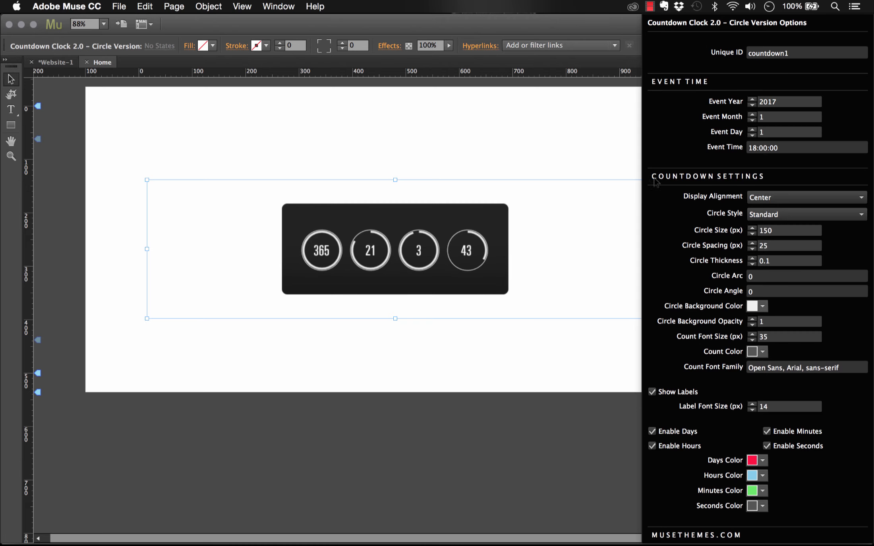
Set the circle clock's thickness to 0.2.
left_click(654, 178)
left_click(774, 262)
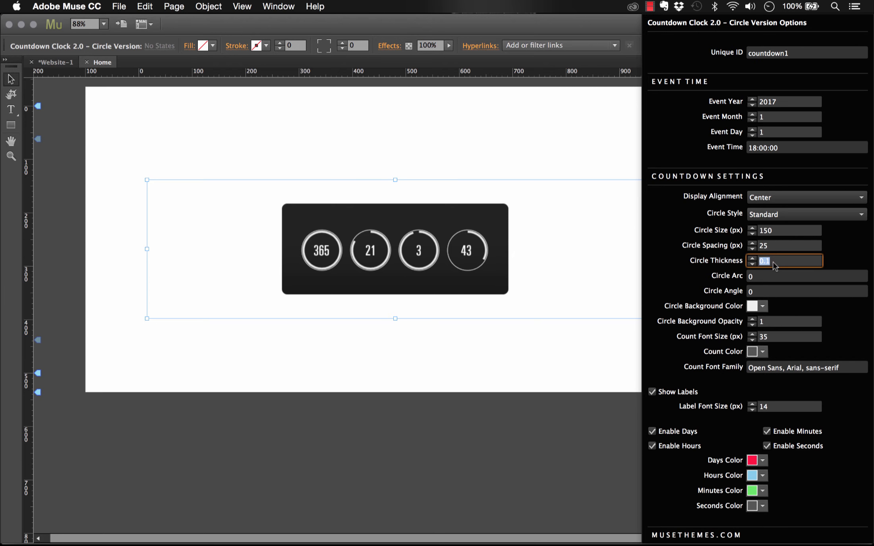
left_click(773, 263)
type("2")
key("Return")
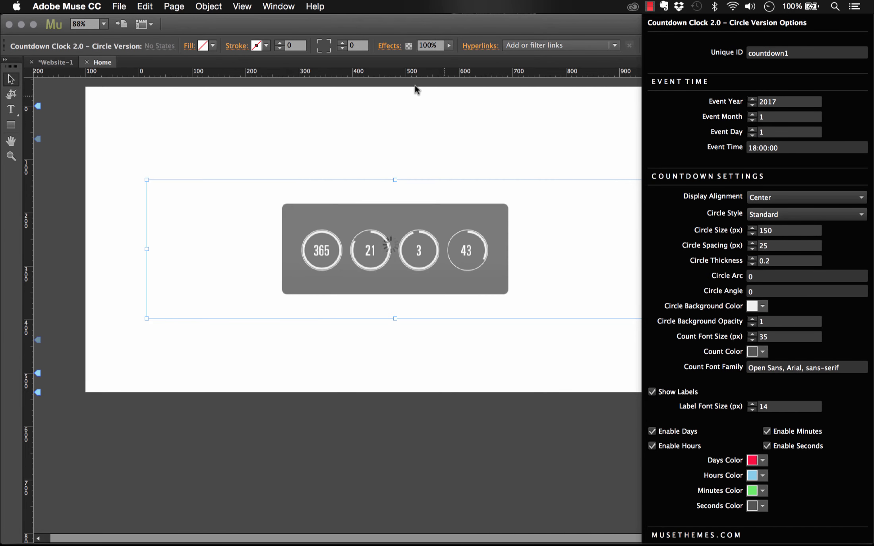
Preview the page with the thicker, more widely spaced circles in the browser.
left_click(369, 150)
left_click(120, 5)
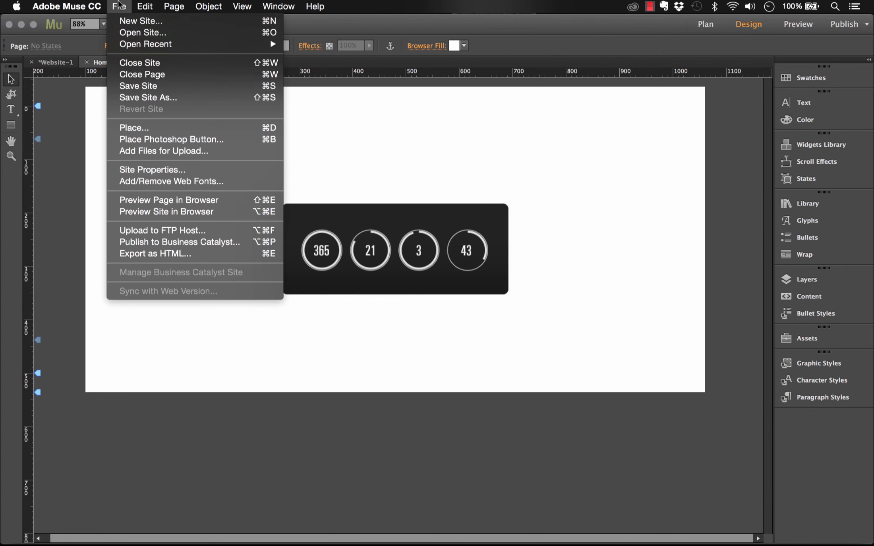
left_click(154, 200)
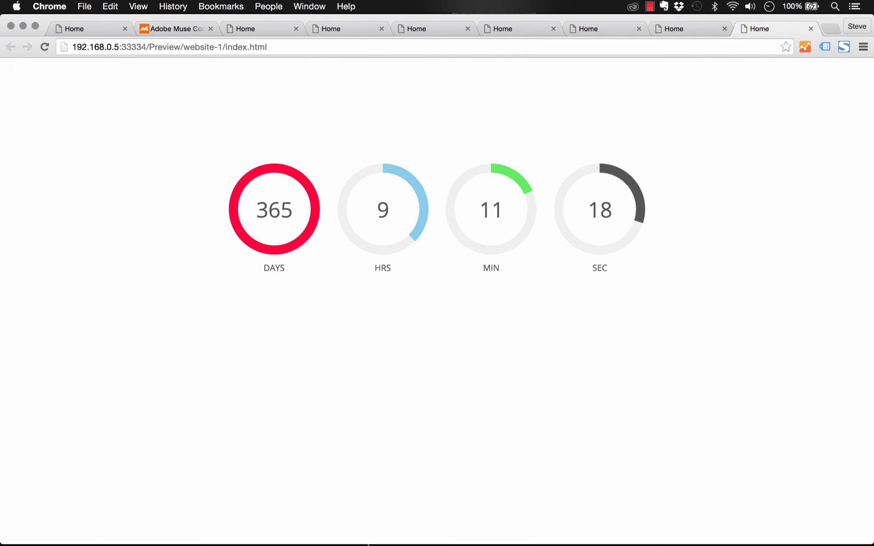
Return to Adobe Muse and set the circle clock's thickness to 0.15.
mouse_move(354, 542)
left_click(304, 529)
left_click(533, 221)
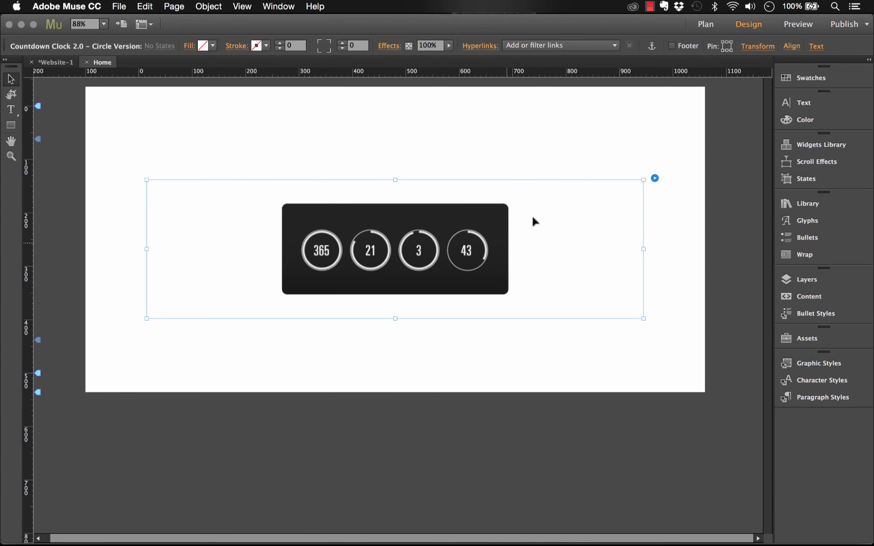
left_click(656, 179)
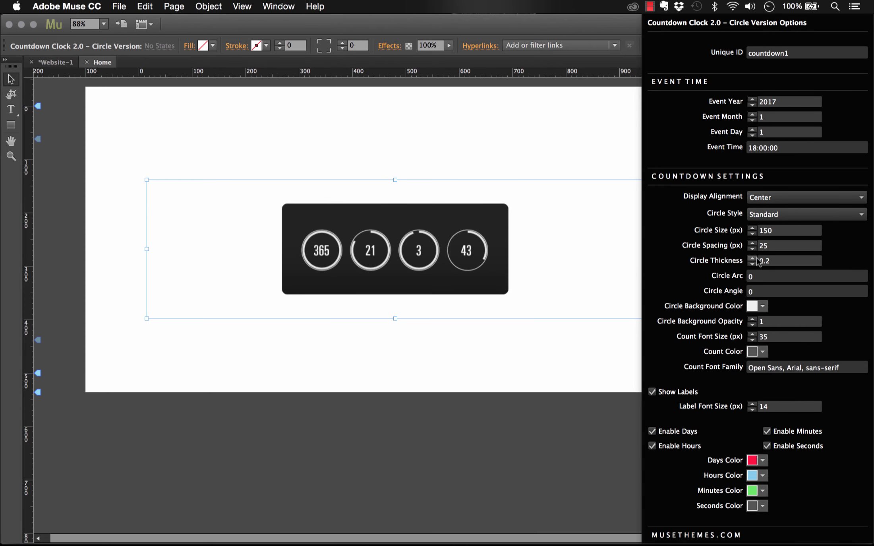
left_click(772, 259)
left_click(772, 259)
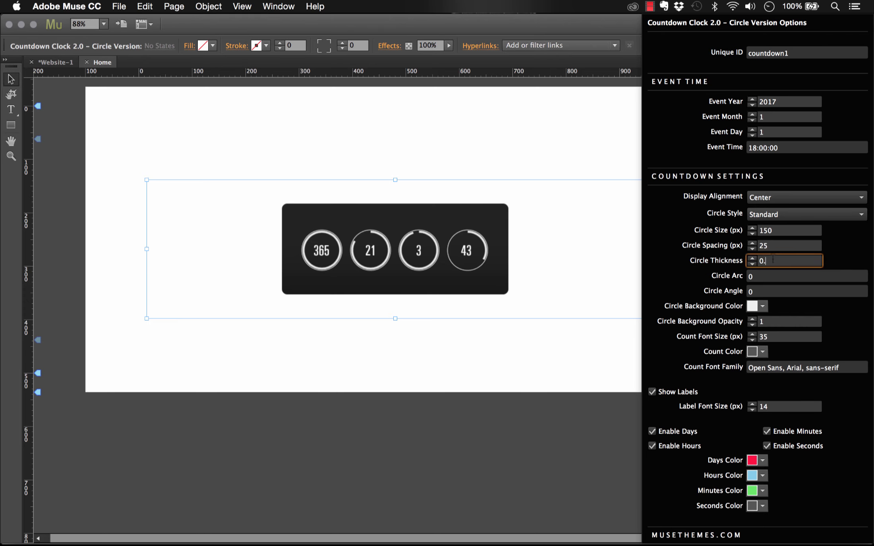
key("Return")
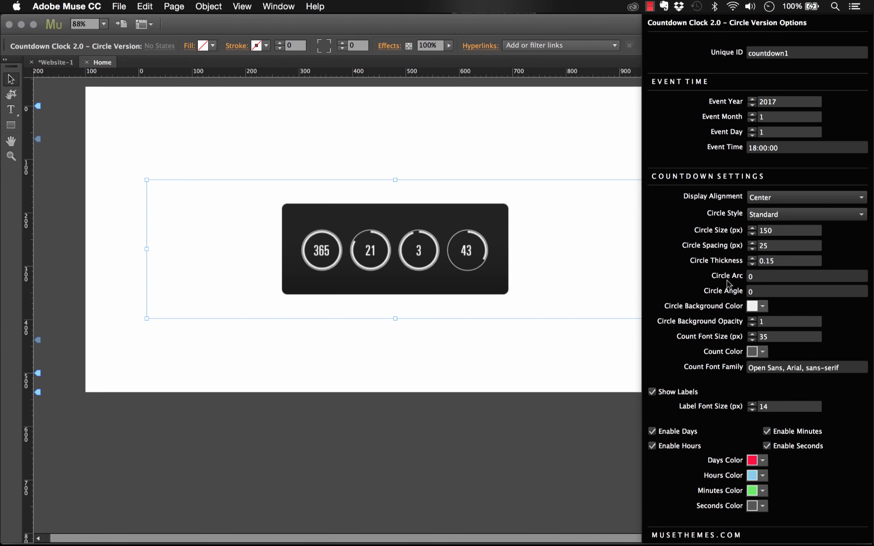
Set the circle clock's arc to 180.
left_click(765, 280)
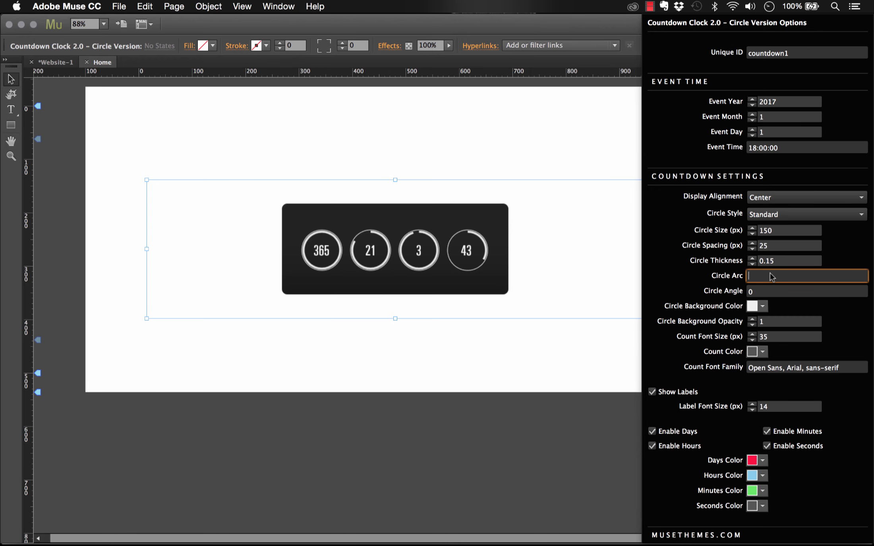
type("180")
key("Return")
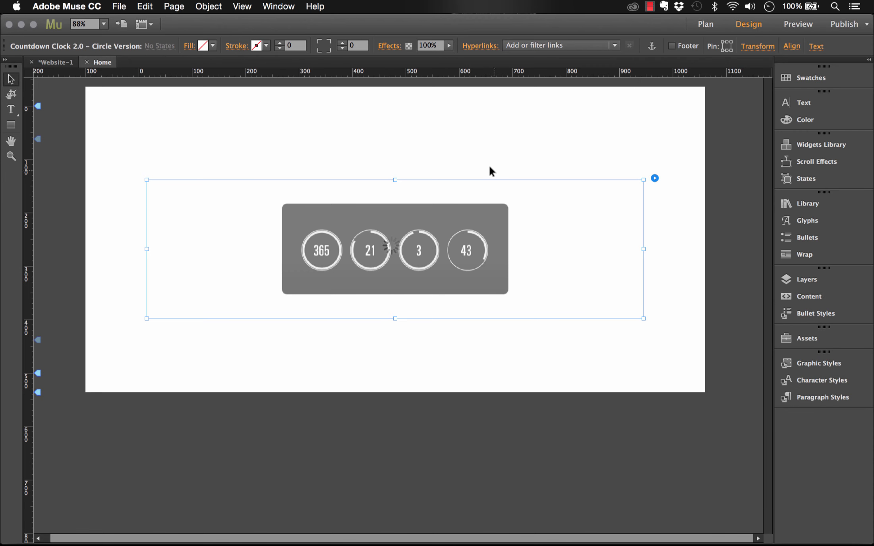
Preview the page with the 180-degree circle arcs in the browser.
left_click(470, 150)
left_click(100, 6)
mouse_move(118, 7)
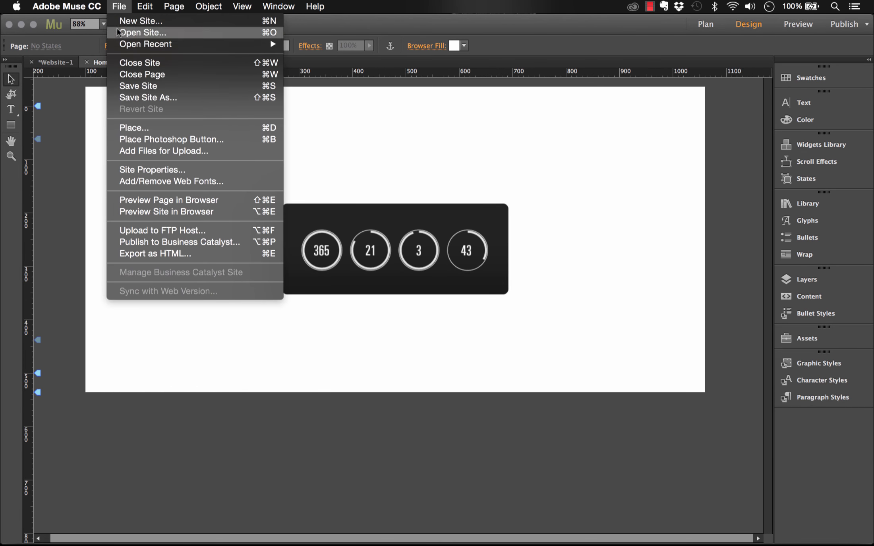
left_click(181, 200)
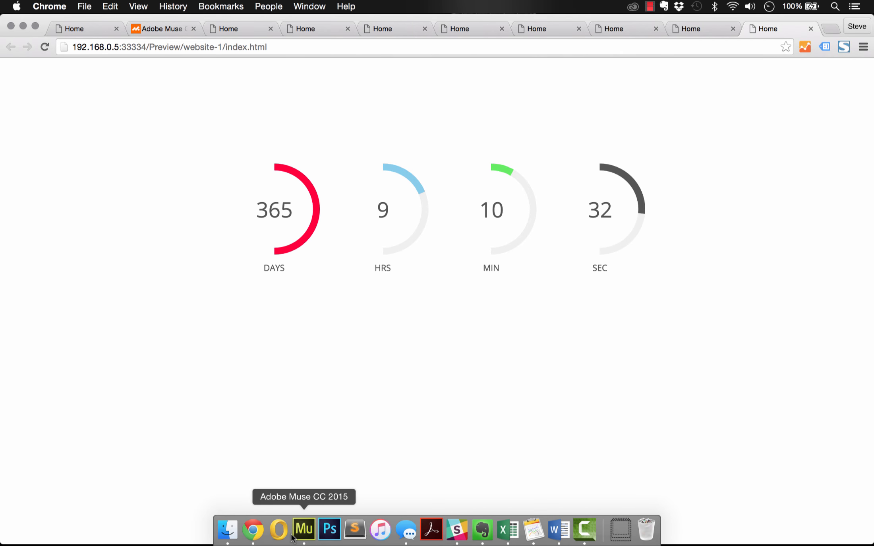
Return to Adobe Muse and set the circle clock's angle to 90.
left_click(303, 529)
left_click(632, 218)
left_click(655, 180)
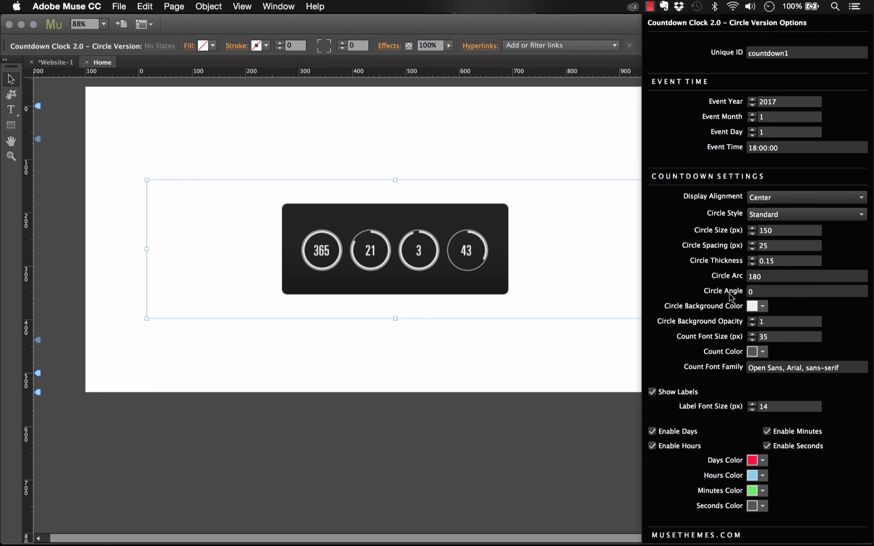
left_click(766, 292)
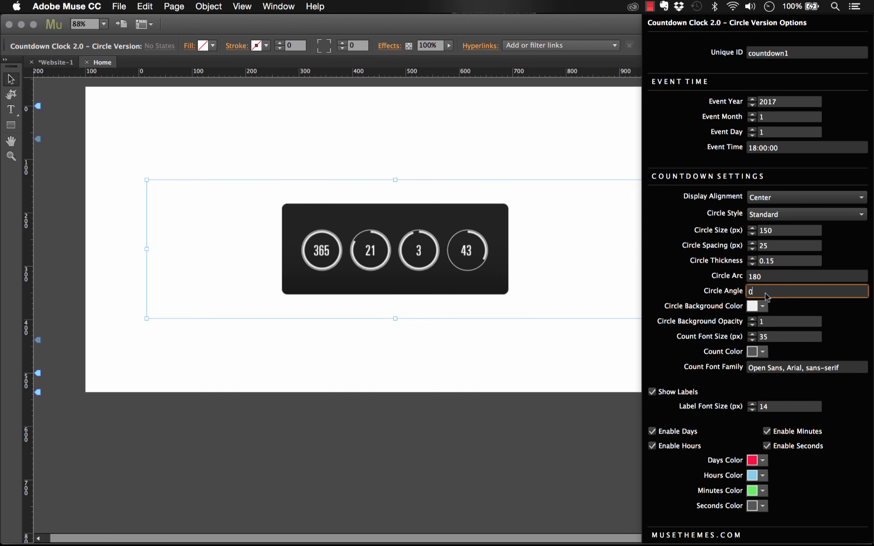
key("BackSpace")
type("90")
key("Return")
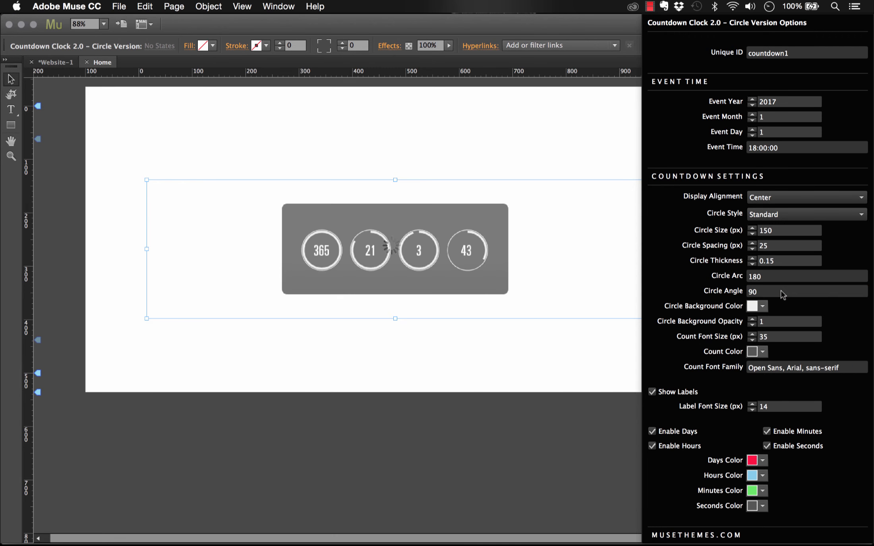
Preview the page with the rotated half-circle arcs in the browser.
left_click(357, 146)
left_click(119, 6)
left_click(164, 202)
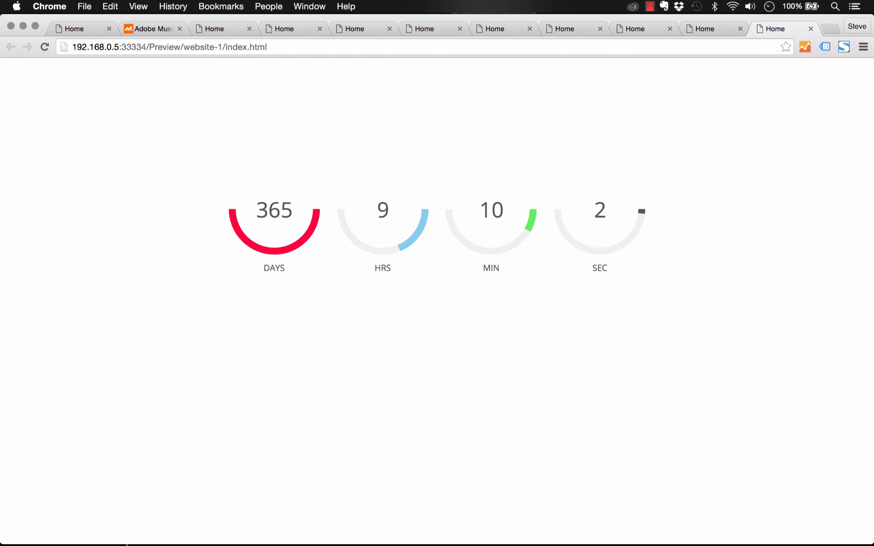
Return to Adobe Muse and clear both the circle arc and circle angle values of the circle clock.
mouse_move(310, 544)
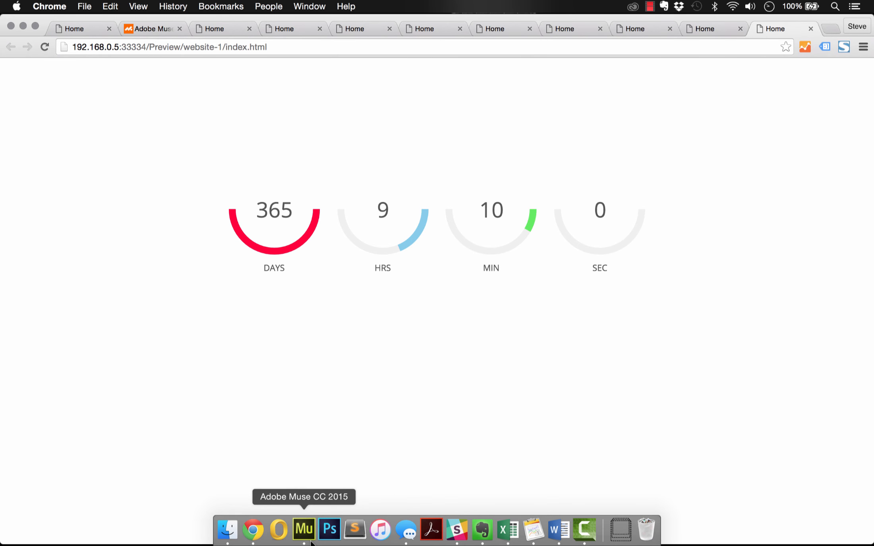
left_click(305, 530)
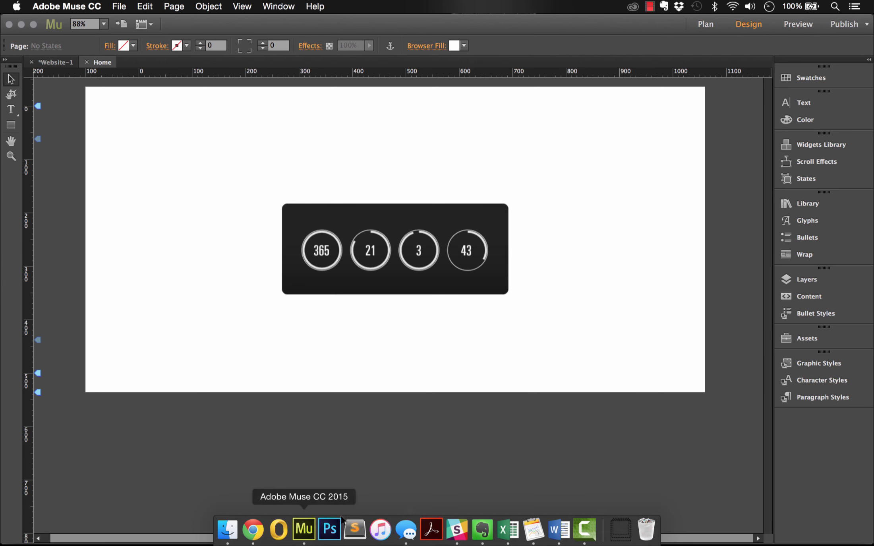
left_click(634, 200)
left_click(654, 179)
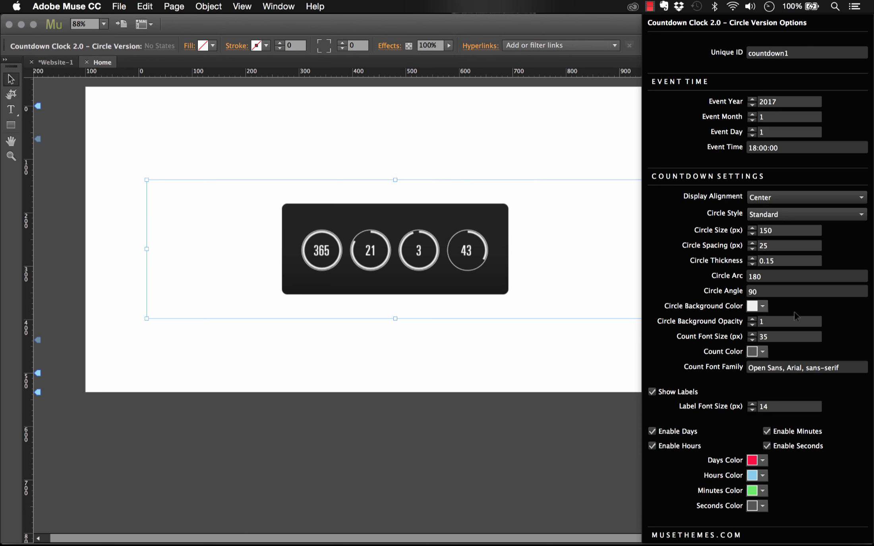
left_click(768, 274)
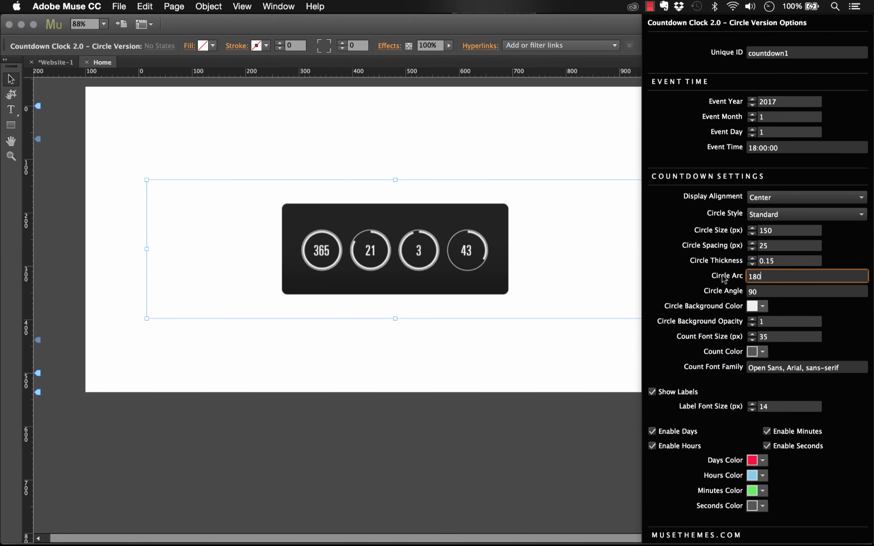
key("super+a")
key("BackSpace")
key("Tab")
key("BackSpace")
key("Tab")
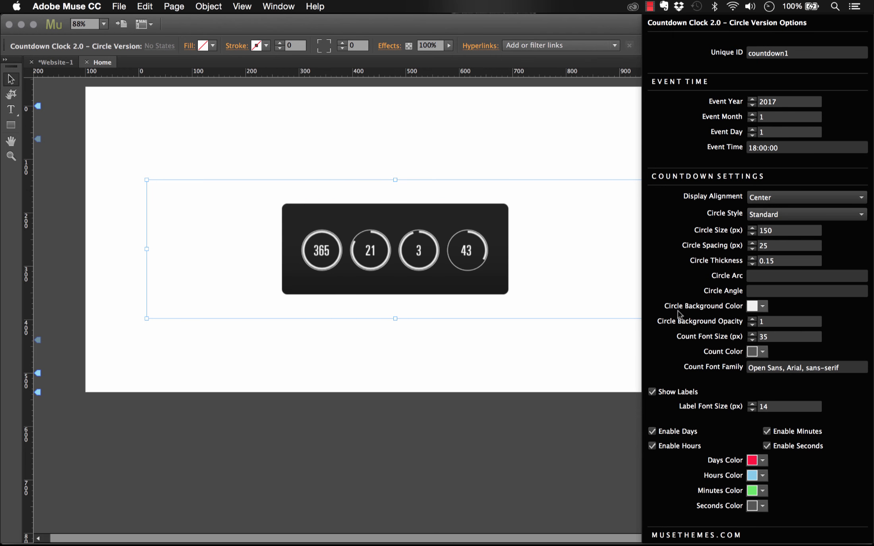
Change the circle background color to the gray swatch and set the circle background opacity to 0.4.
left_click(763, 306)
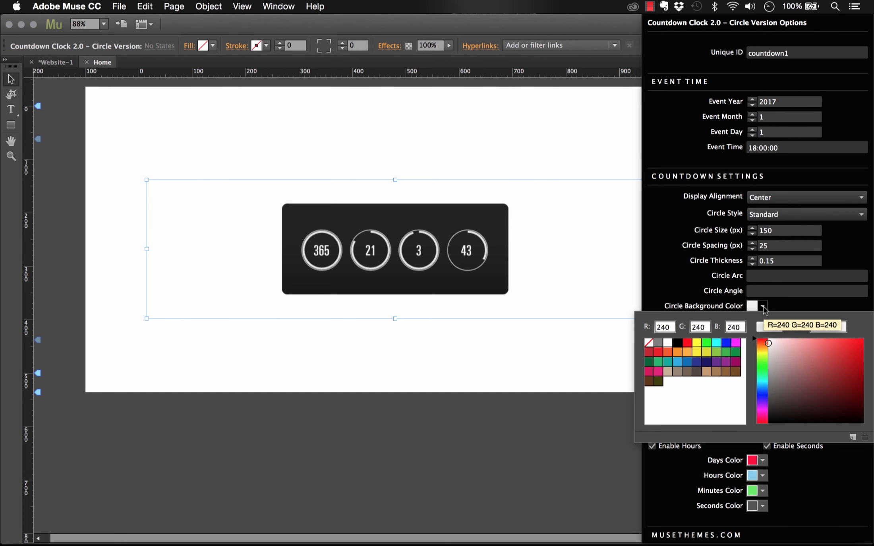
left_click(658, 345)
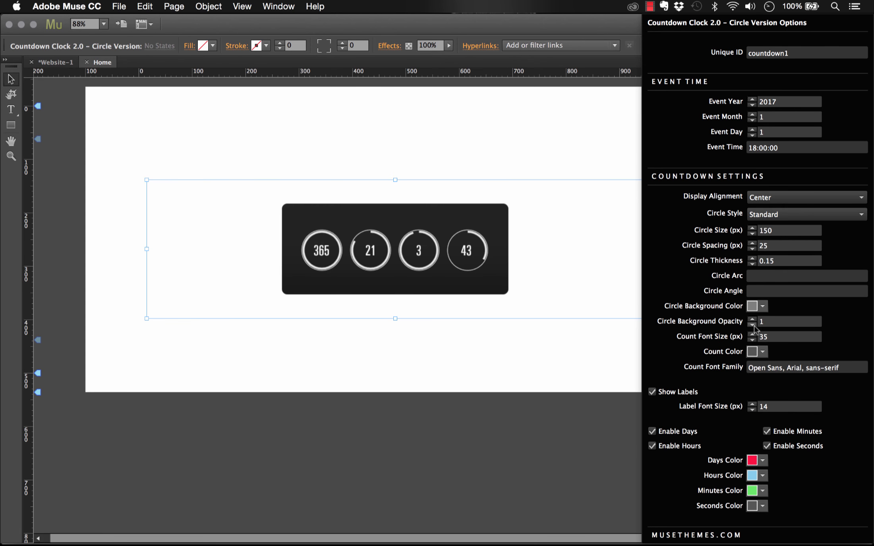
left_click(769, 324)
type("0.4")
key("Return")
Preview the page with the gray, semi-transparent circle backgrounds in the browser.
left_click(411, 427)
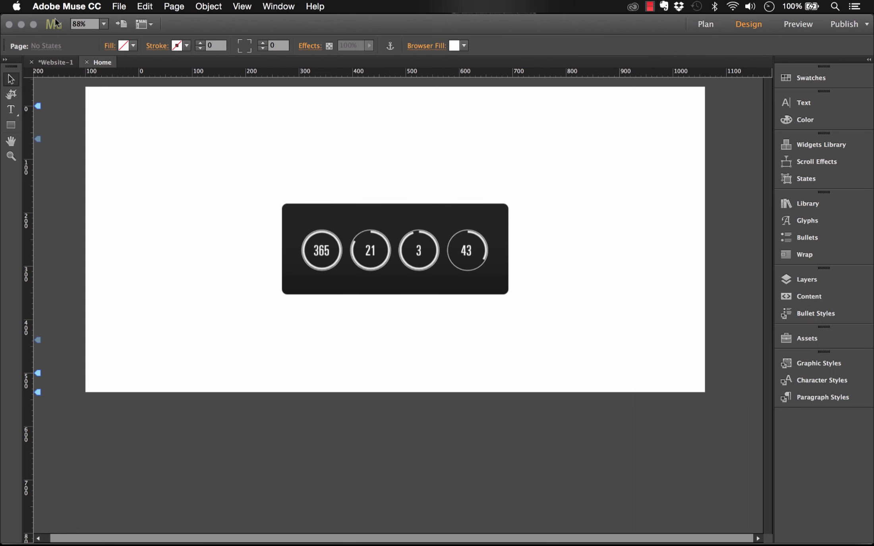
left_click(120, 7)
left_click(176, 201)
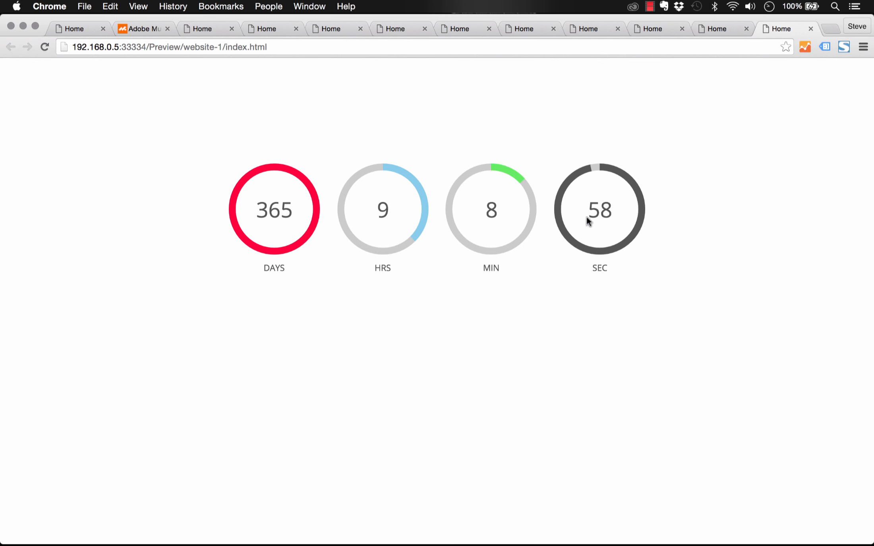
Return to Adobe Muse and set the circle clock's days and hours colors to the blue swatch R=41 G=171 B=226.
left_click(304, 529)
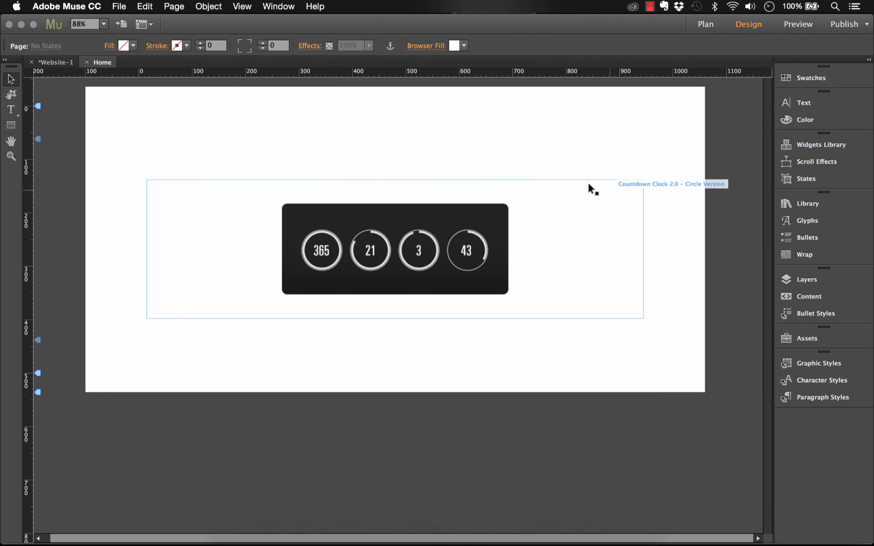
left_click(655, 178)
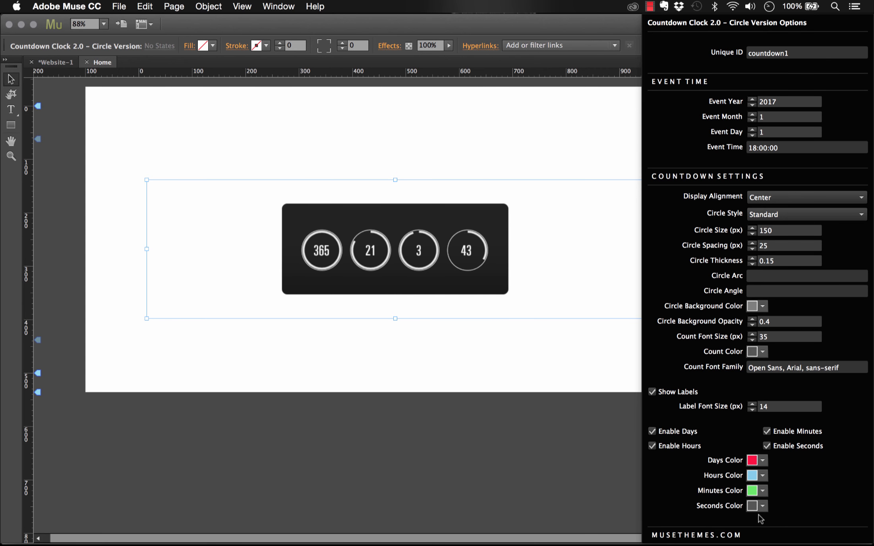
left_click(762, 460)
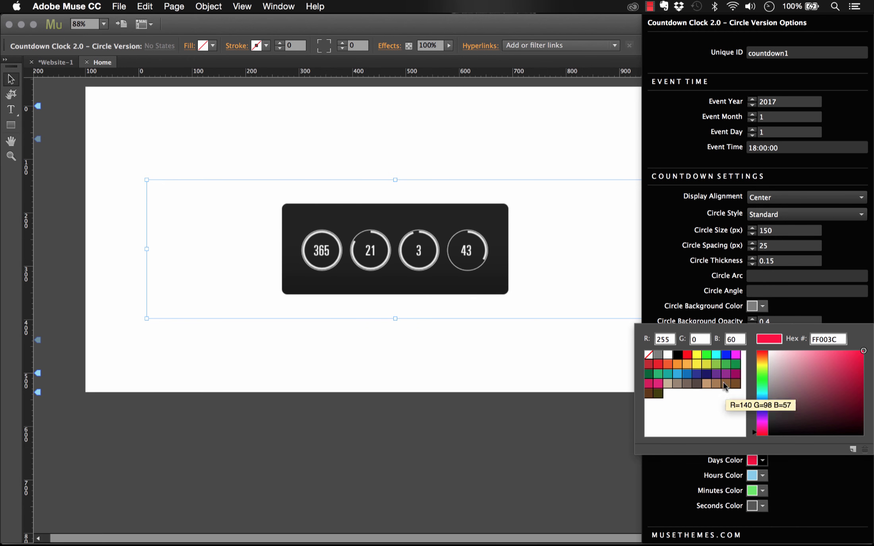
left_click(678, 373)
left_click(790, 496)
left_click(762, 475)
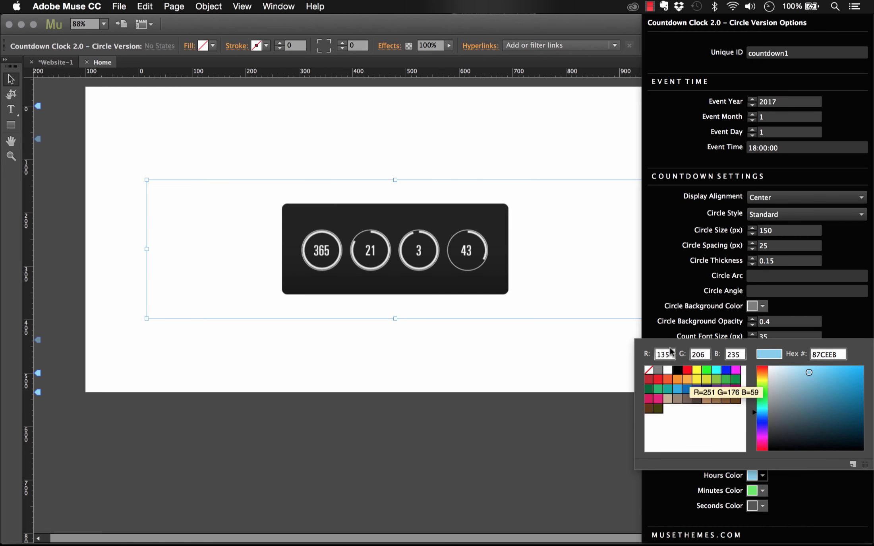
left_click(678, 389)
Set the minutes and seconds colors to the same blue swatch, R=41 G=171 B=226.
left_click(757, 491)
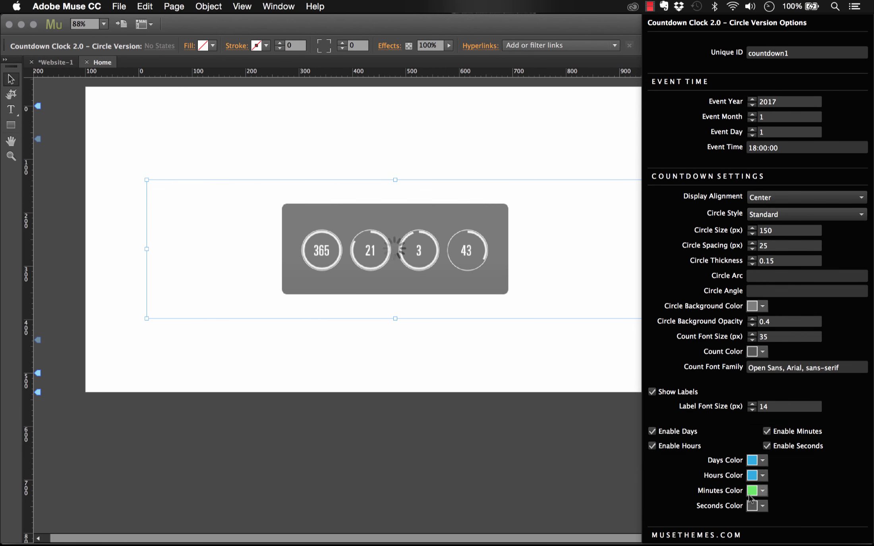
left_click(757, 491)
left_click(676, 405)
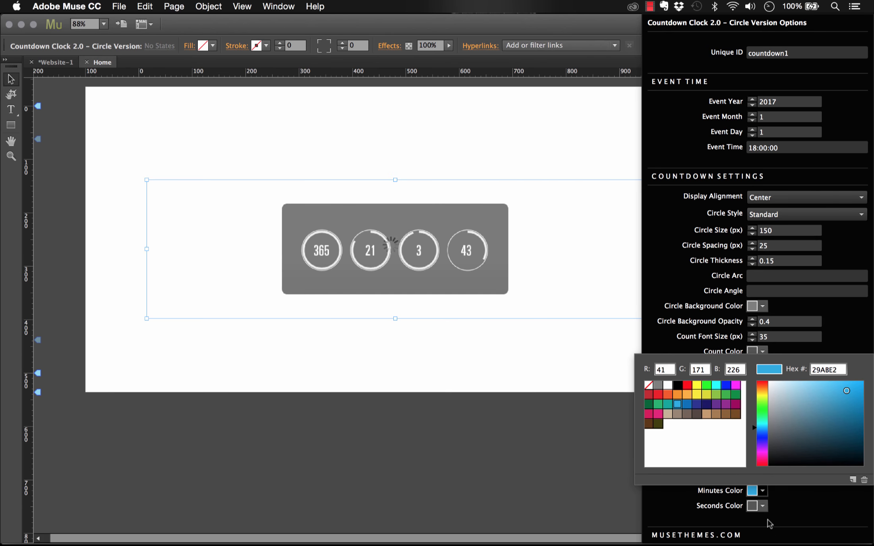
left_click(759, 504)
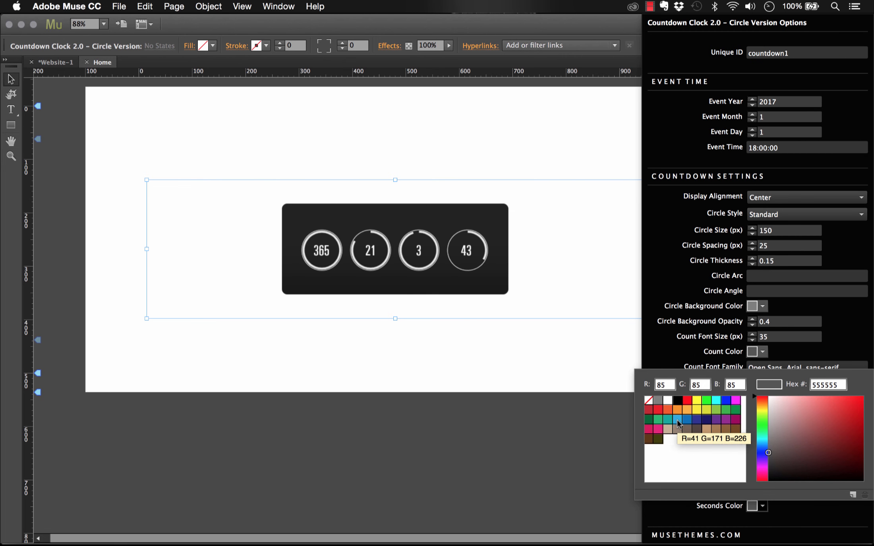
left_click(677, 419)
Preview the page with all four circles colored blue in the browser.
left_click(484, 379)
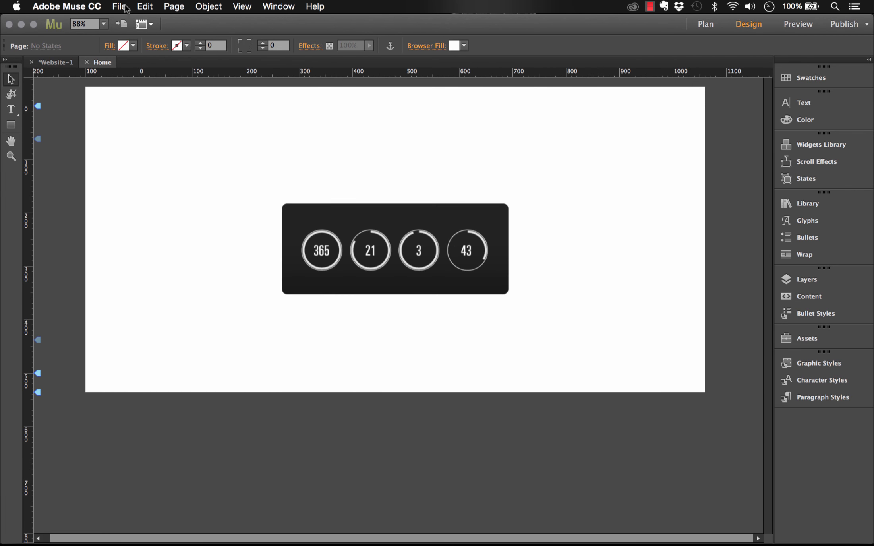
left_click(119, 6)
left_click(187, 202)
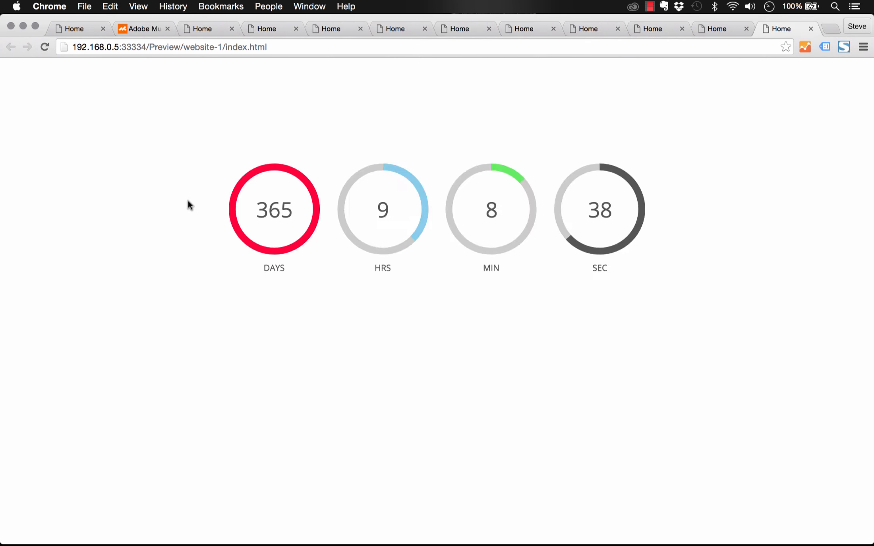